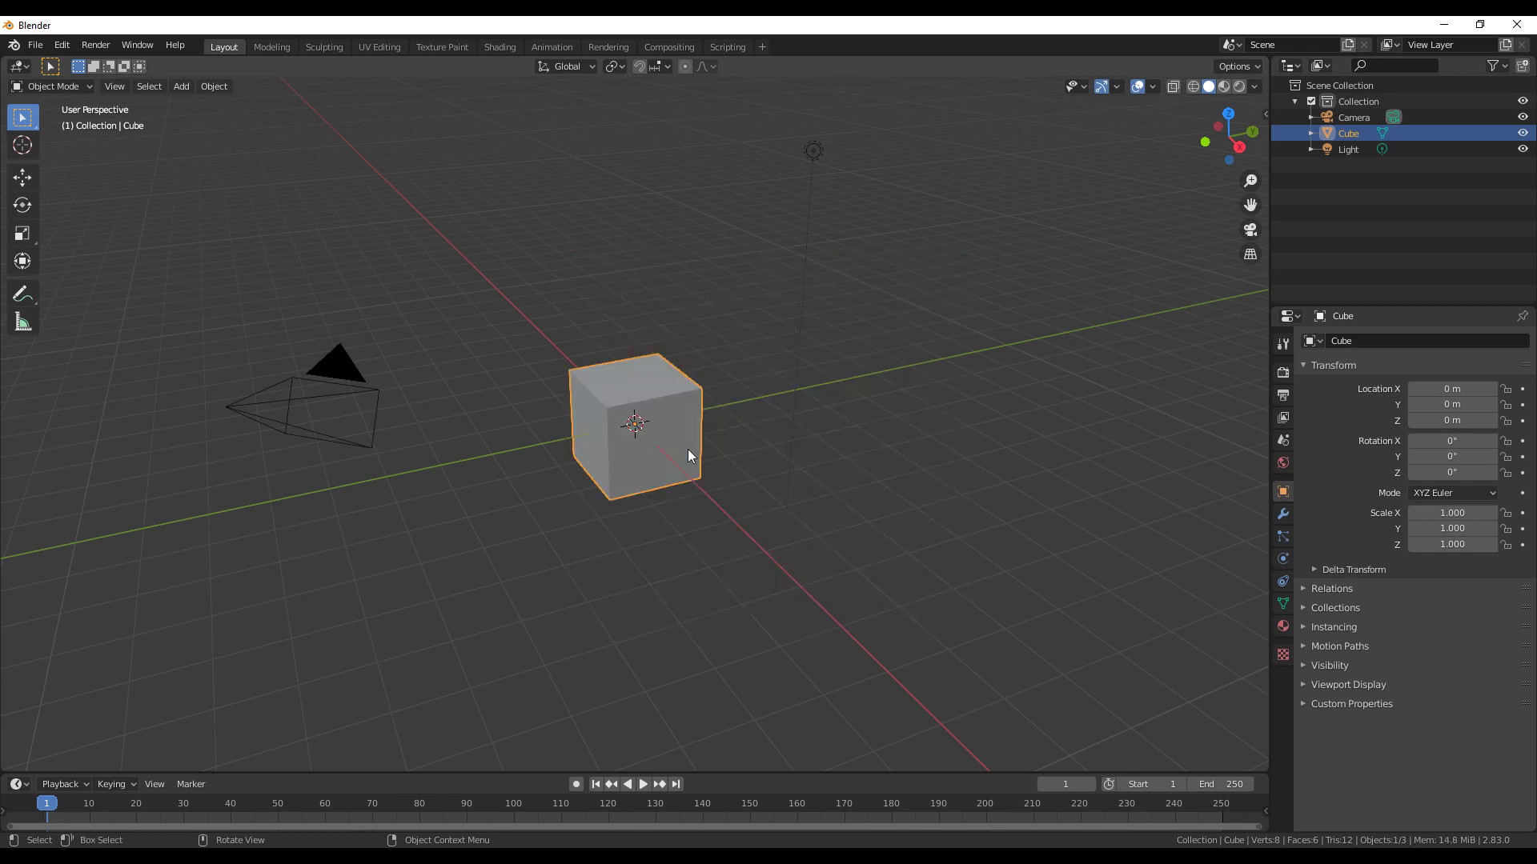
Step: Flatten the cube into a thin slab and stretch it to 2.8 along X
key("s")
key("z")
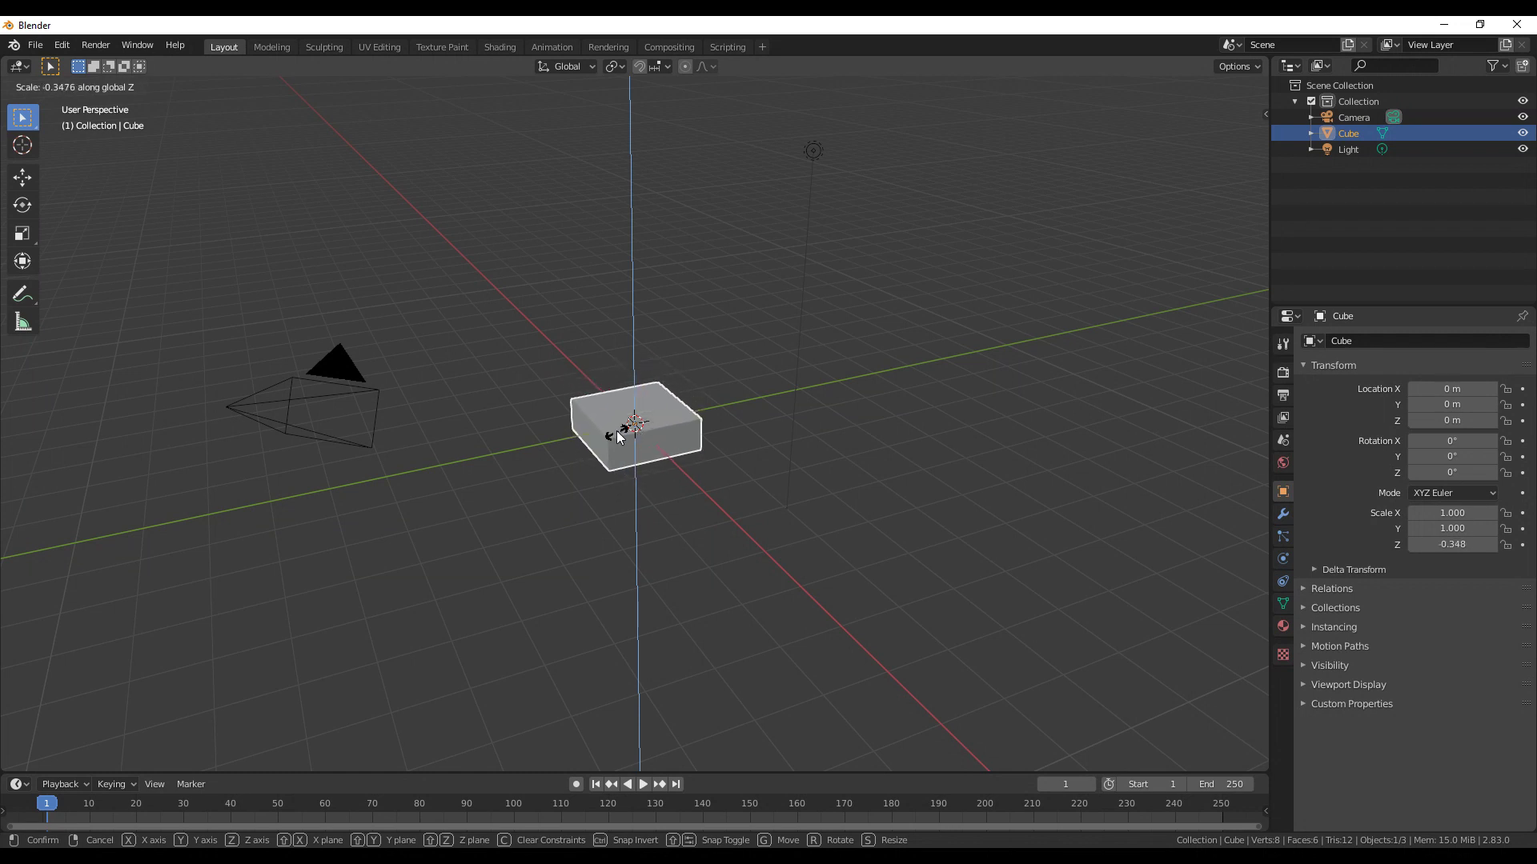
left_click(631, 430)
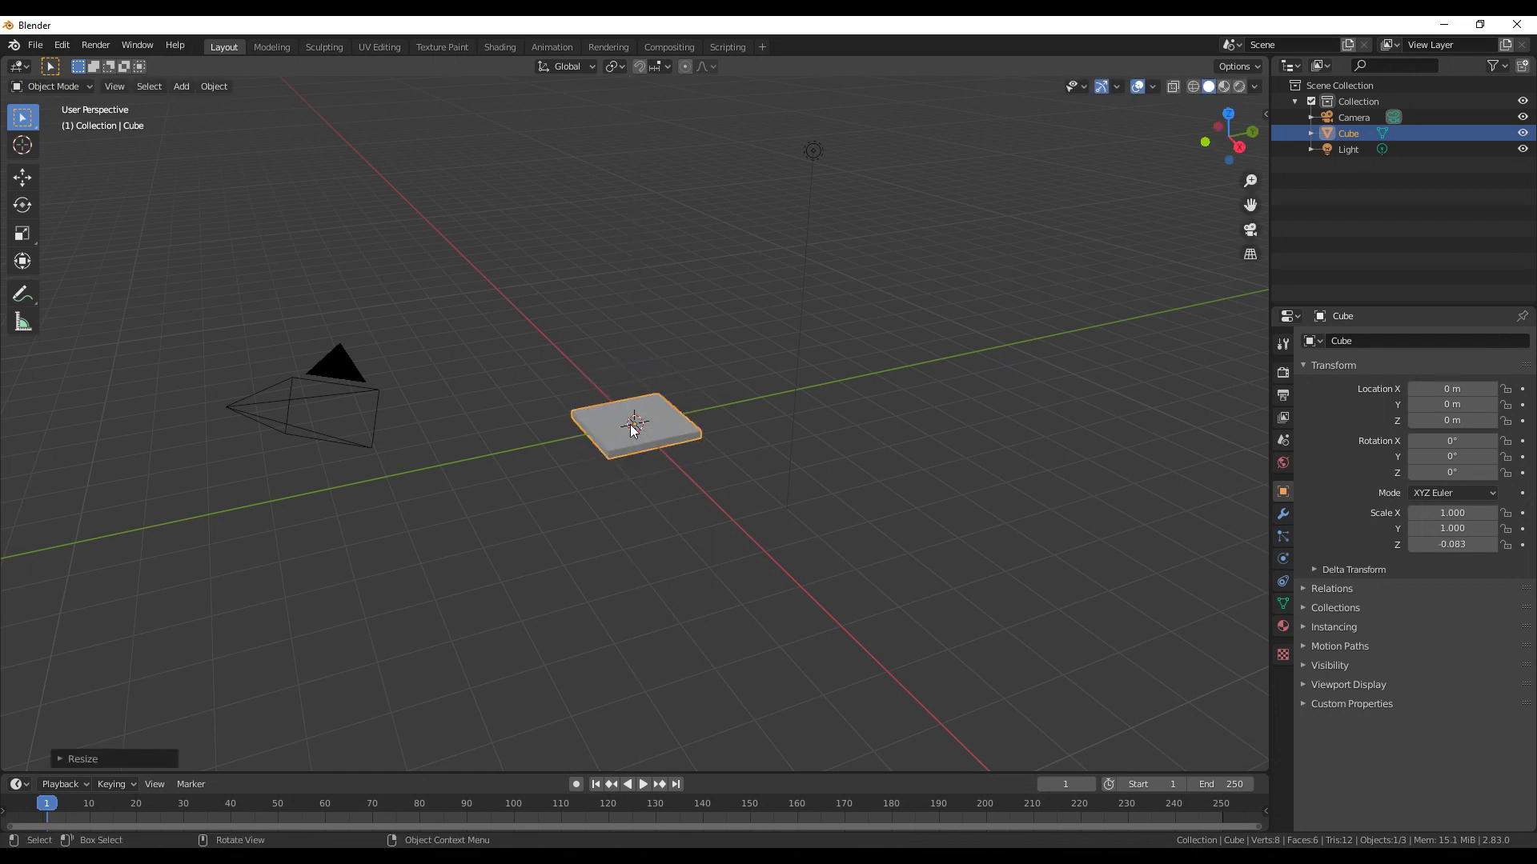
key("s")
key("x")
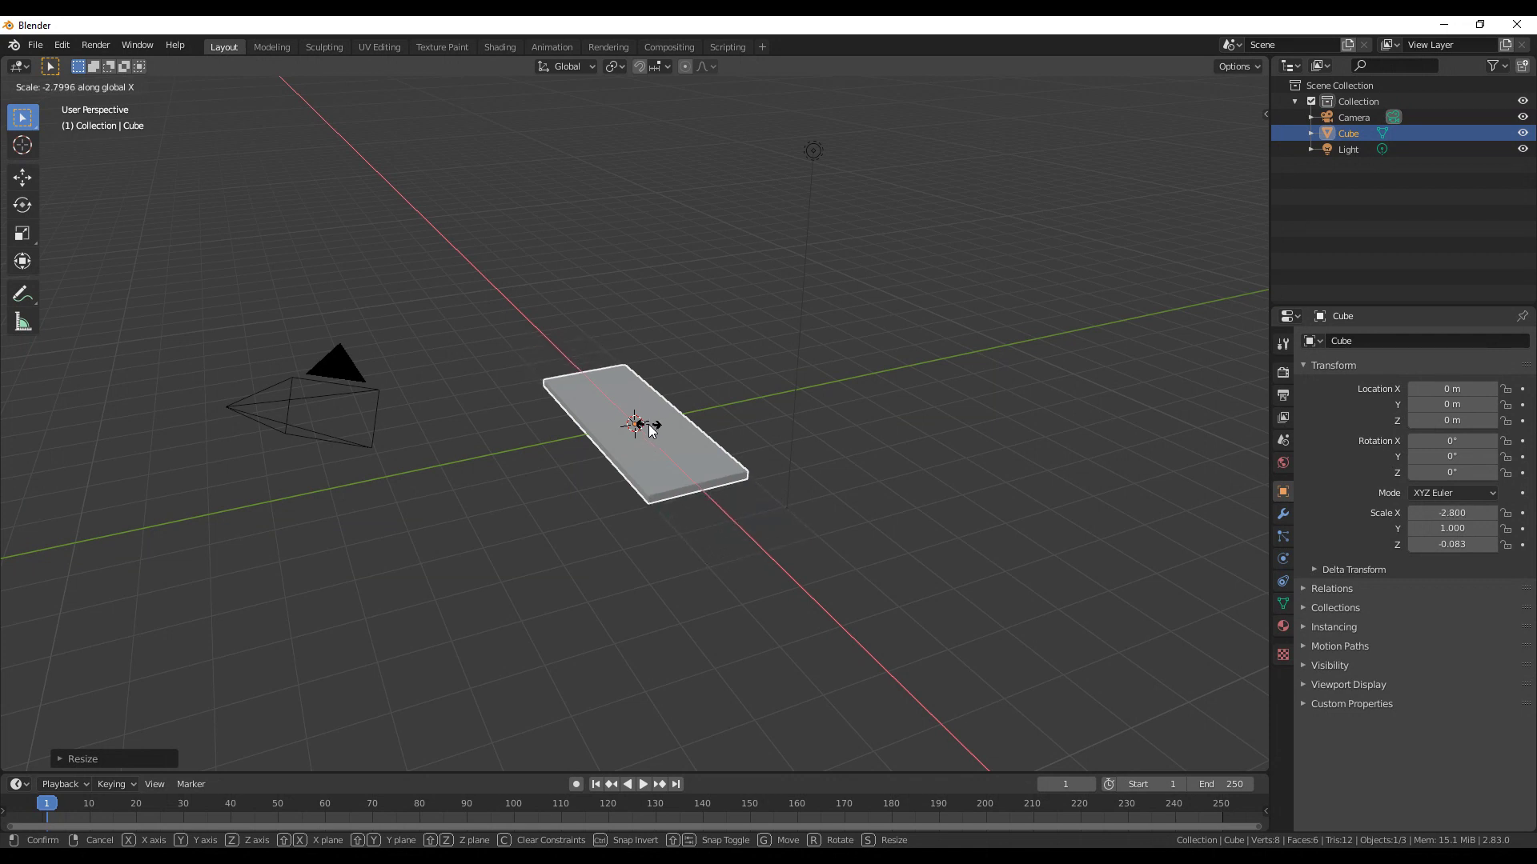
left_click(650, 430)
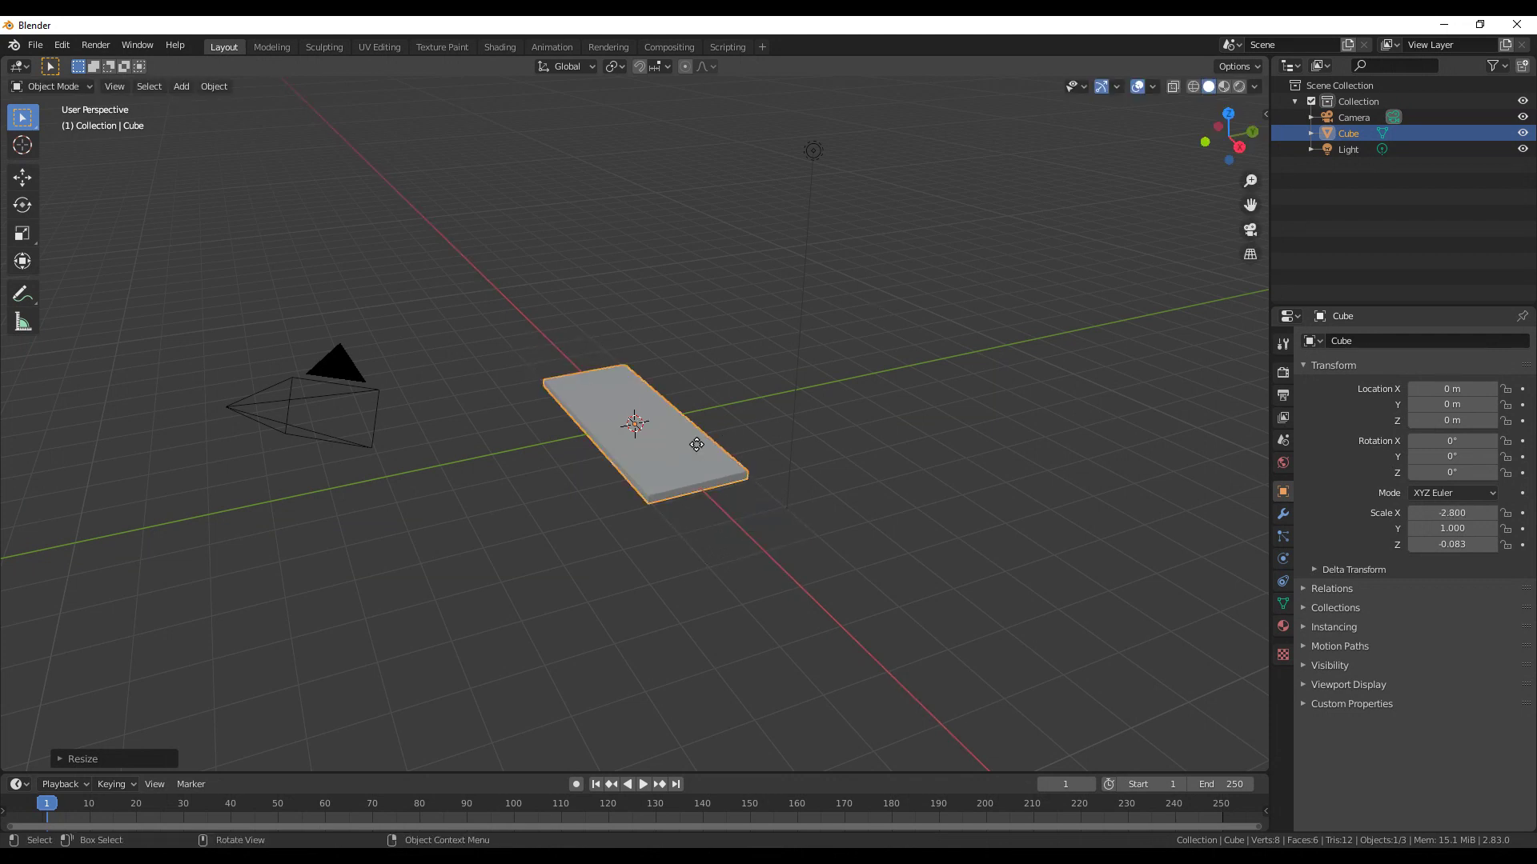
Step: Raise the slab to Z 3.2317 m as the tabletop and duplicate it
key("g")
key("z")
left_click(718, 289)
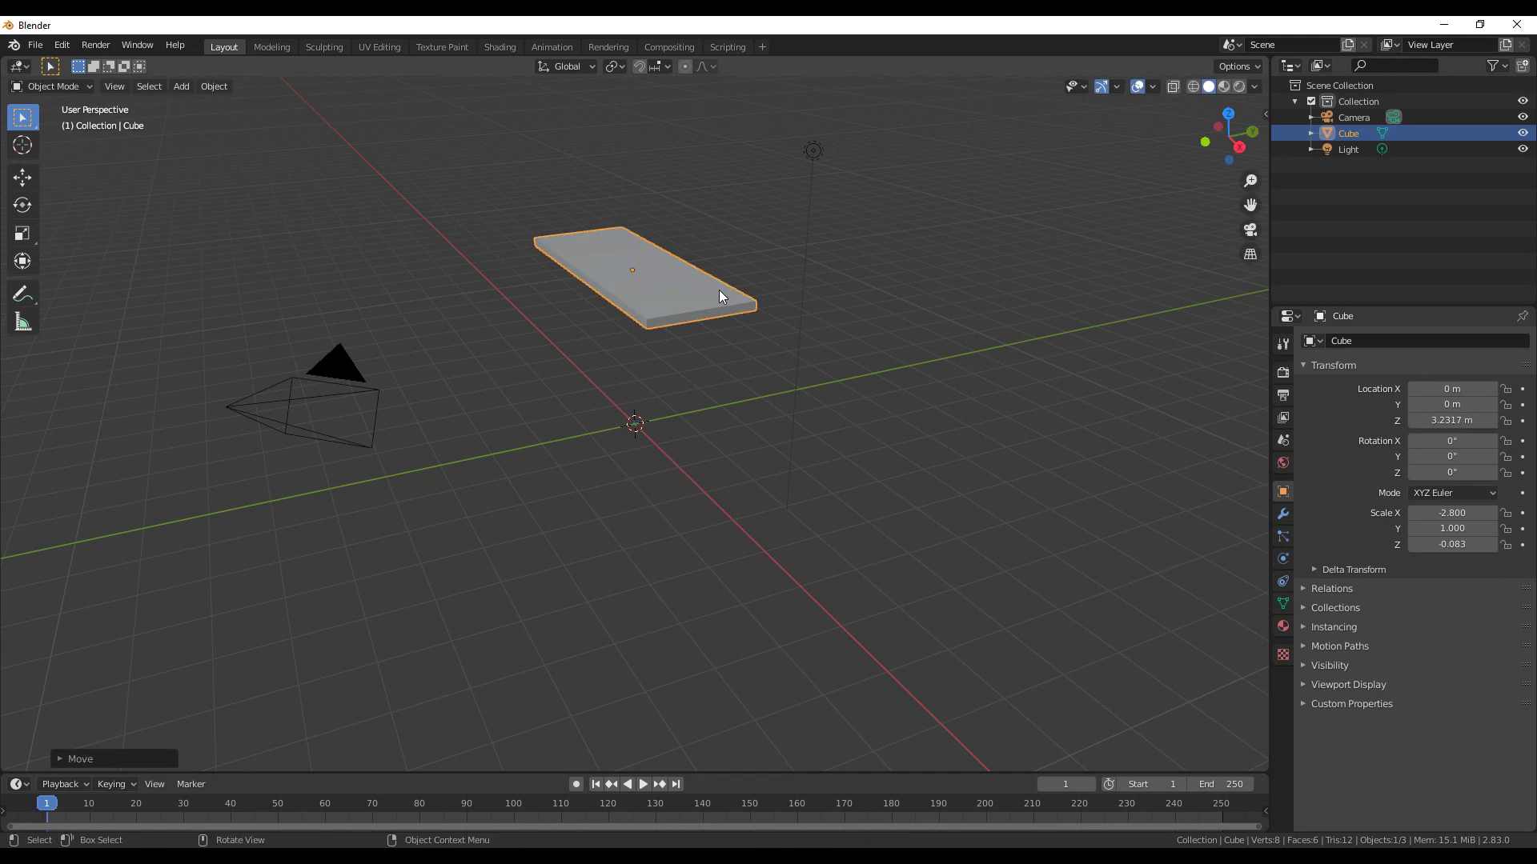
key("shift+d")
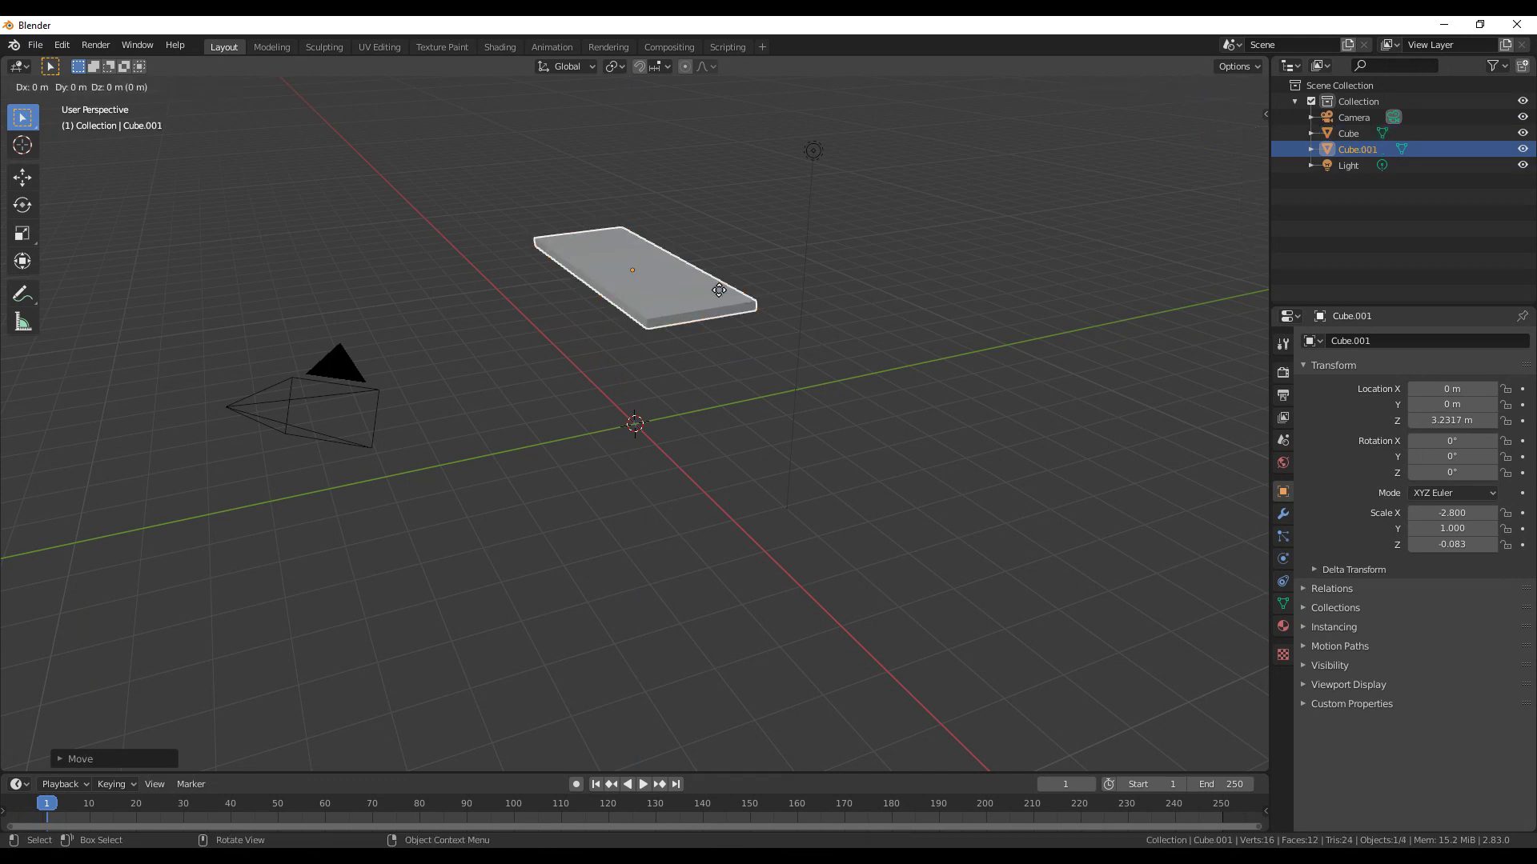
Step: Slide the duplicate right along X and rotate it 18090° on Y to stand upright
key("x")
left_click(816, 349)
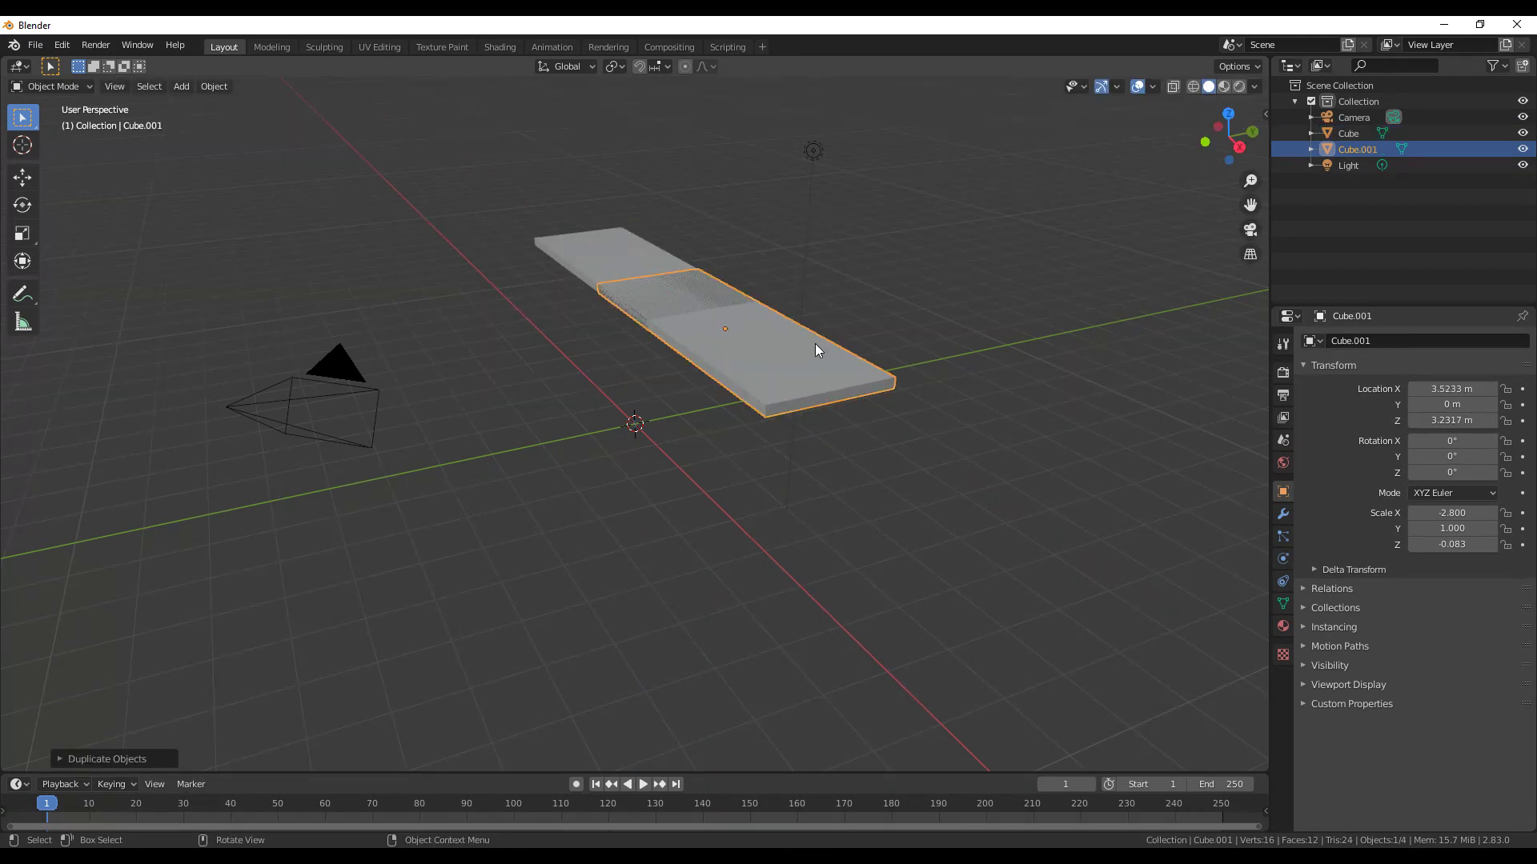
key("r")
key("z")
key("y")
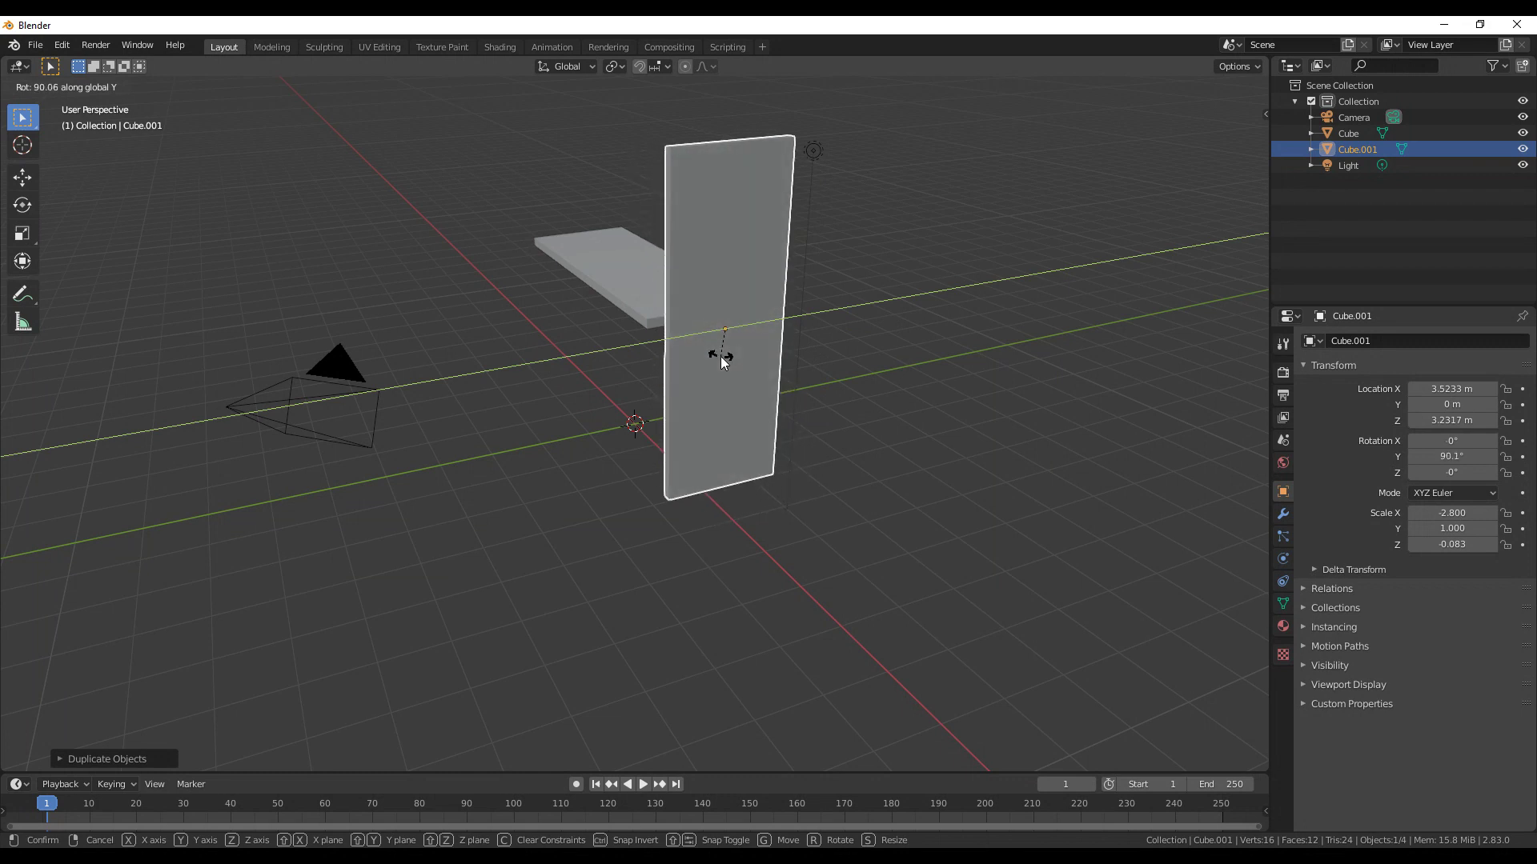
type("180")
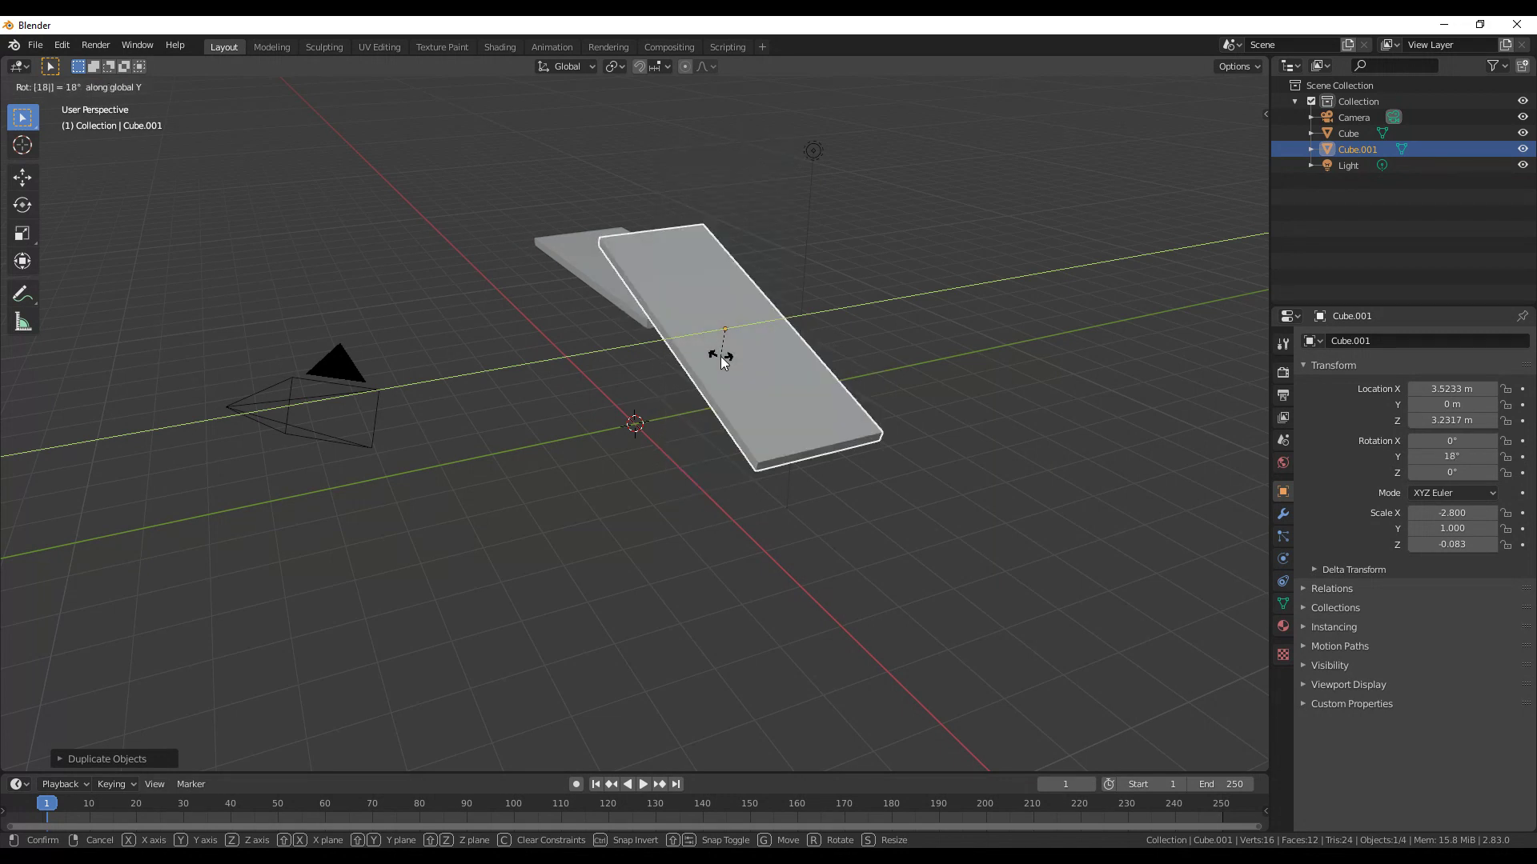
type("90")
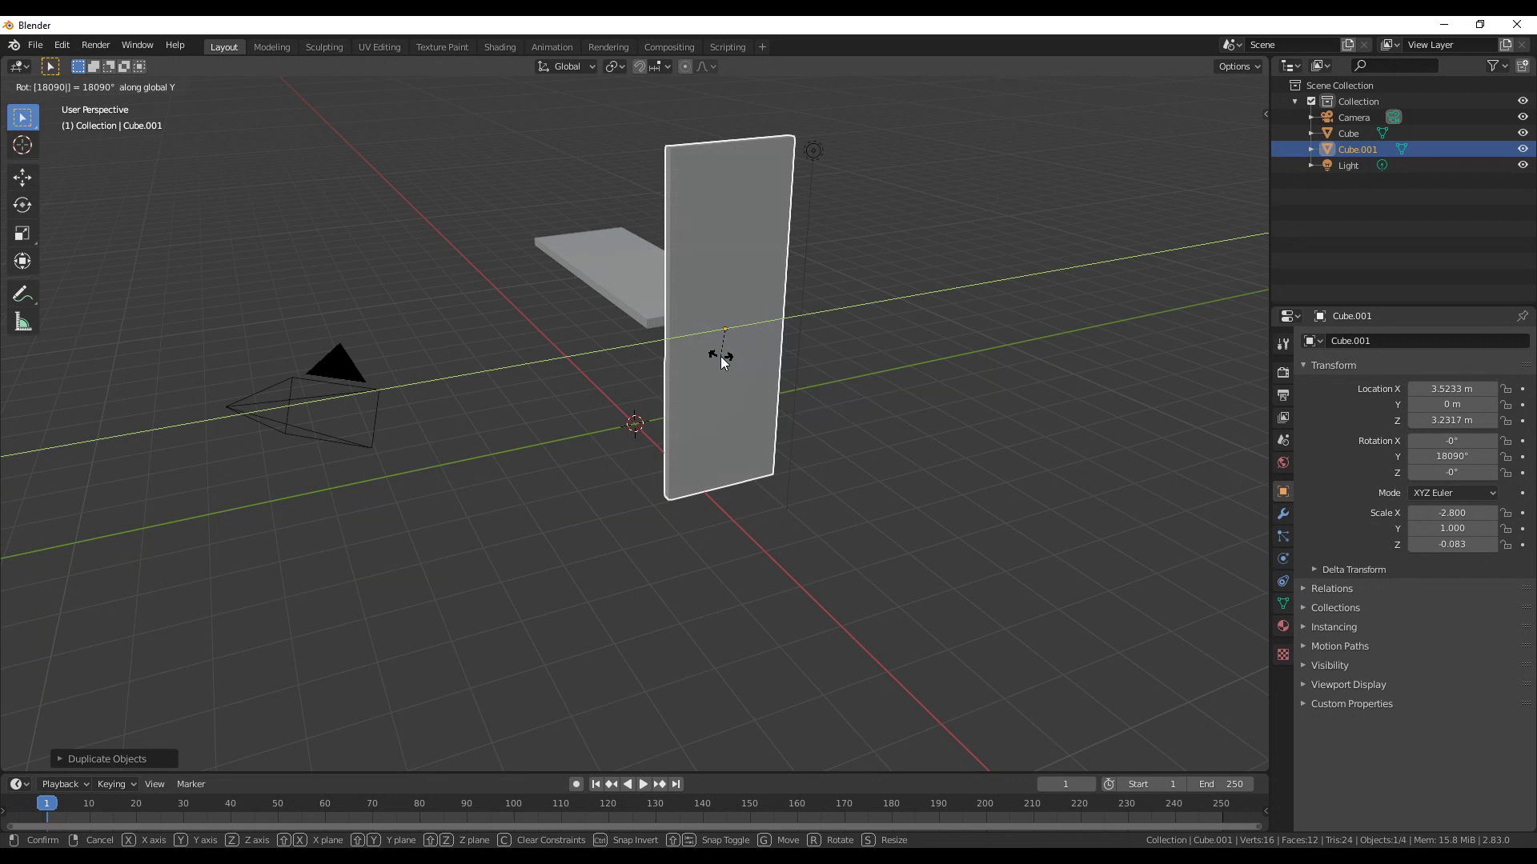
key("Return")
Step: Shorten the upright copy vertically into a side panel
key("s")
key("z")
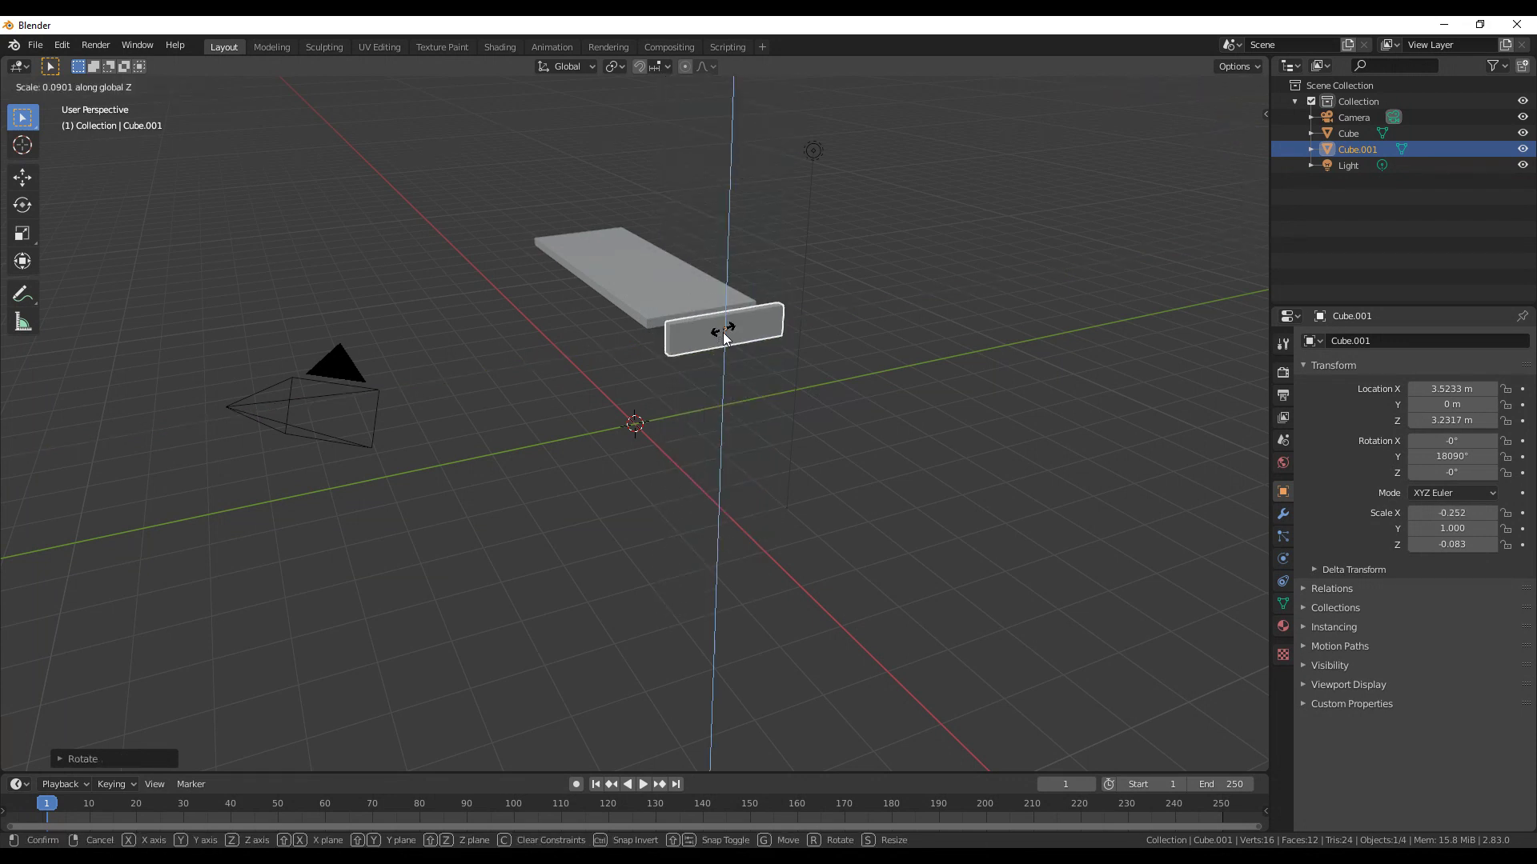
left_click(719, 348)
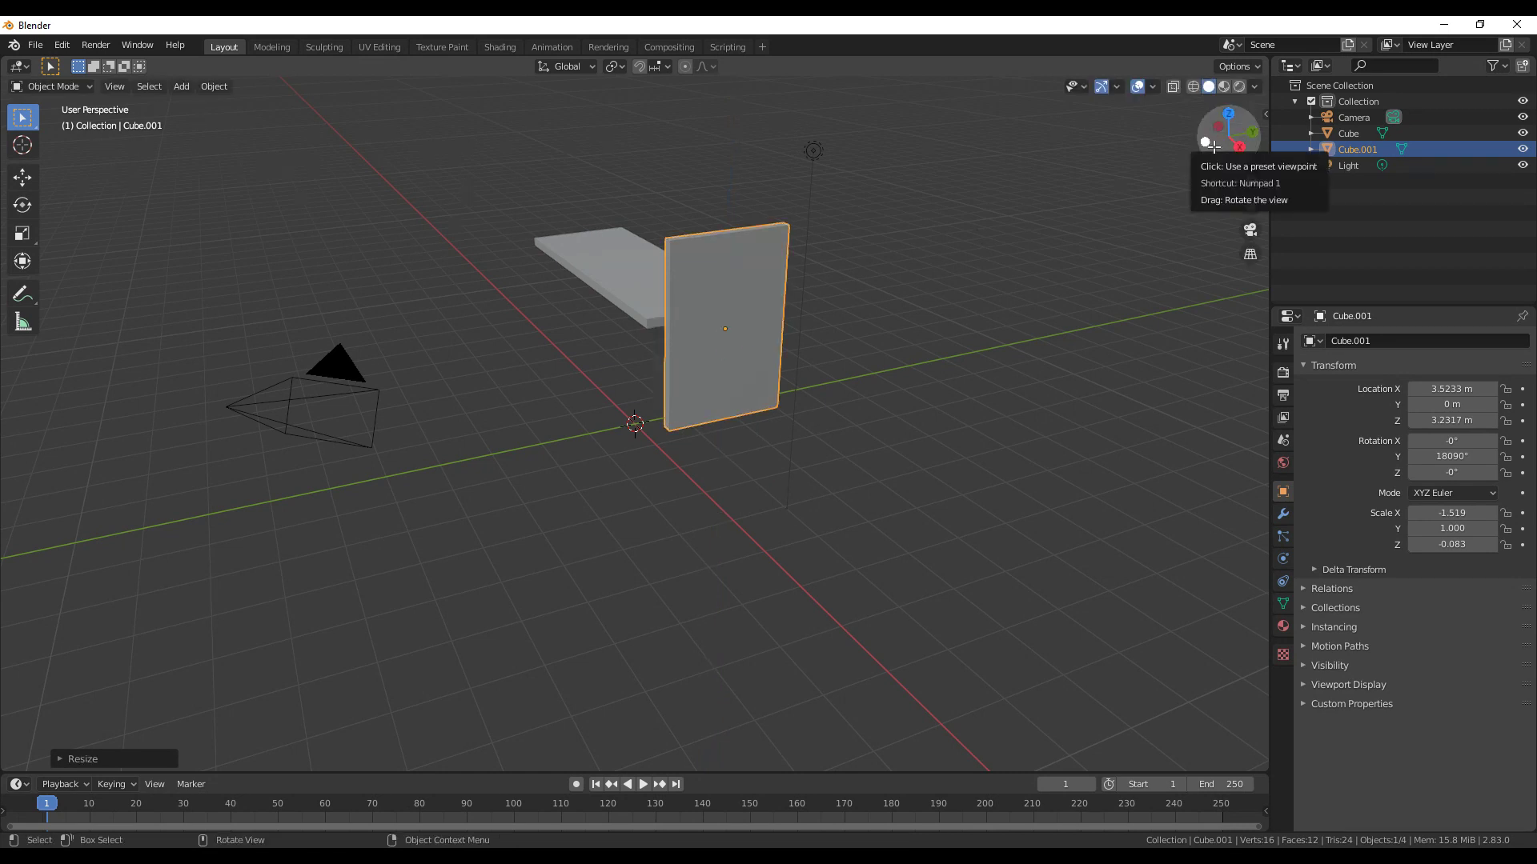
mouse_move(1228, 132)
left_mouse_down()
mouse_move(28, 130)
mouse_move(66, 120)
left_mouse_up()
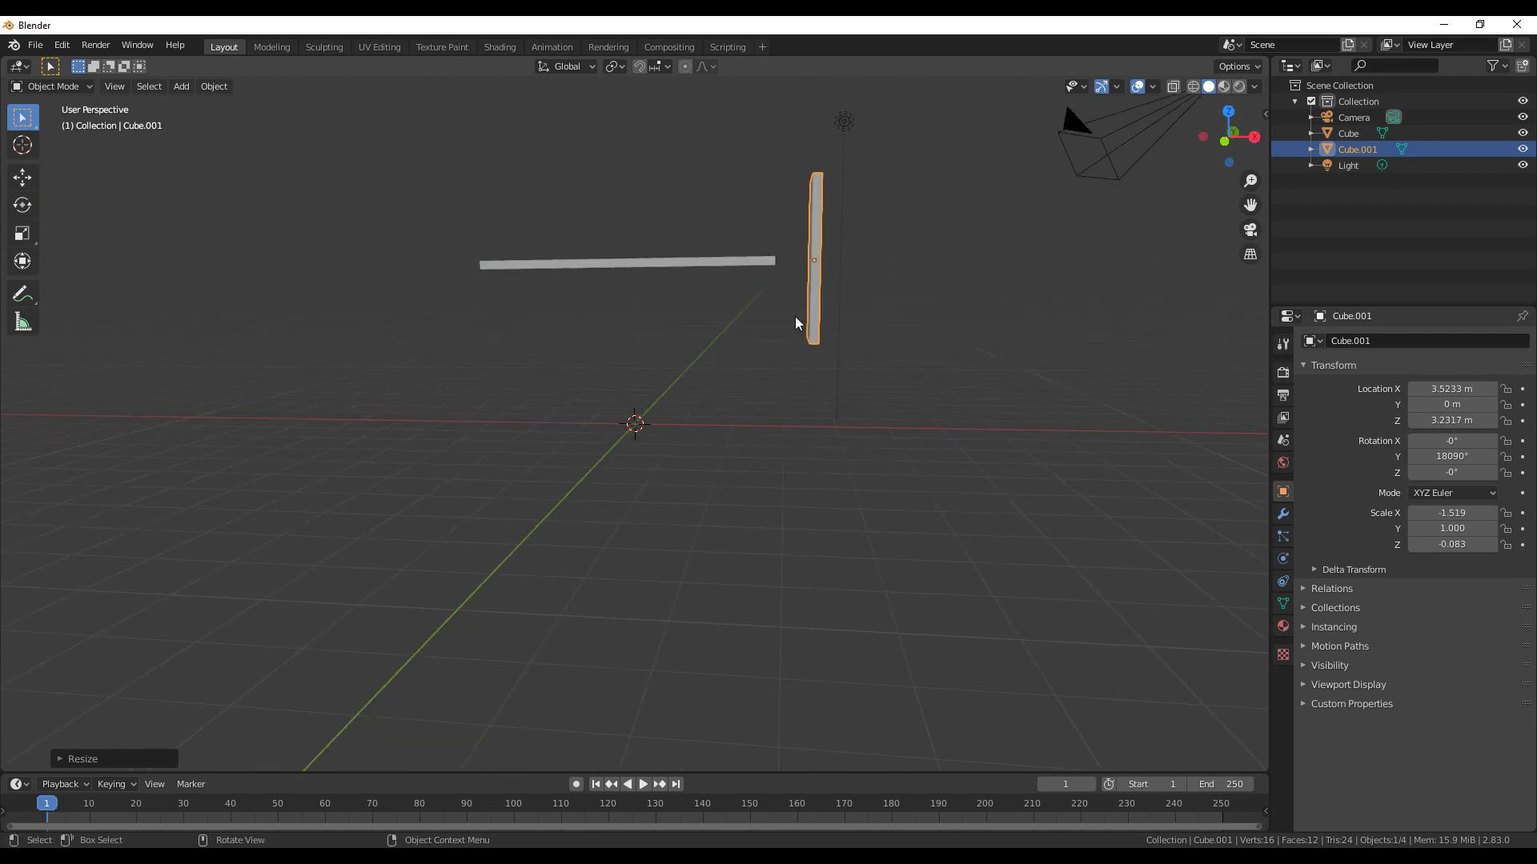
Step: Lower the side panel and slide it to X 2.881 m under the tabletop's end
key("g")
key("z")
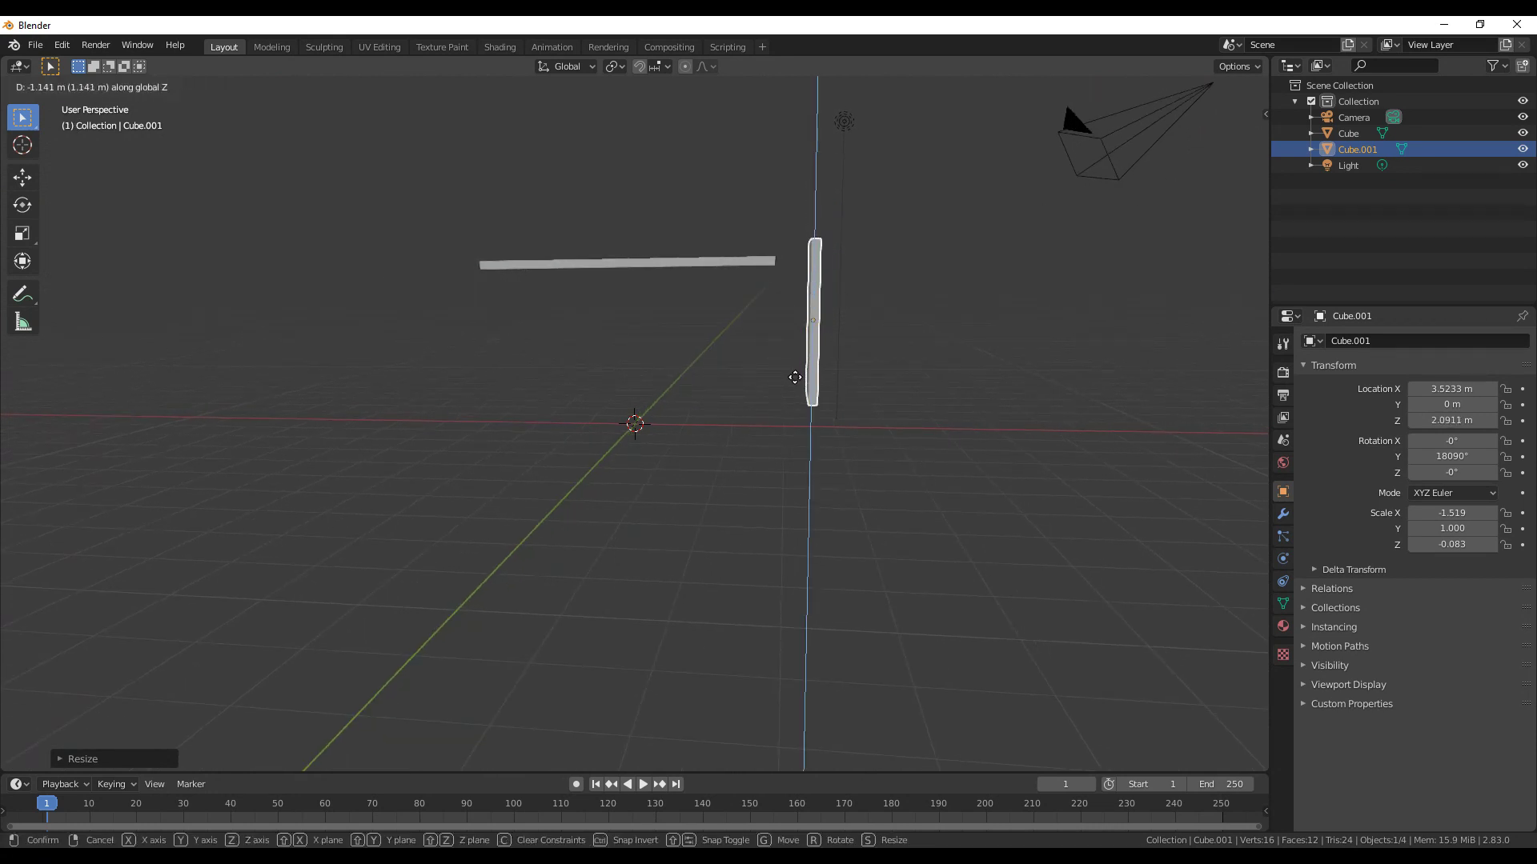
left_click(794, 397)
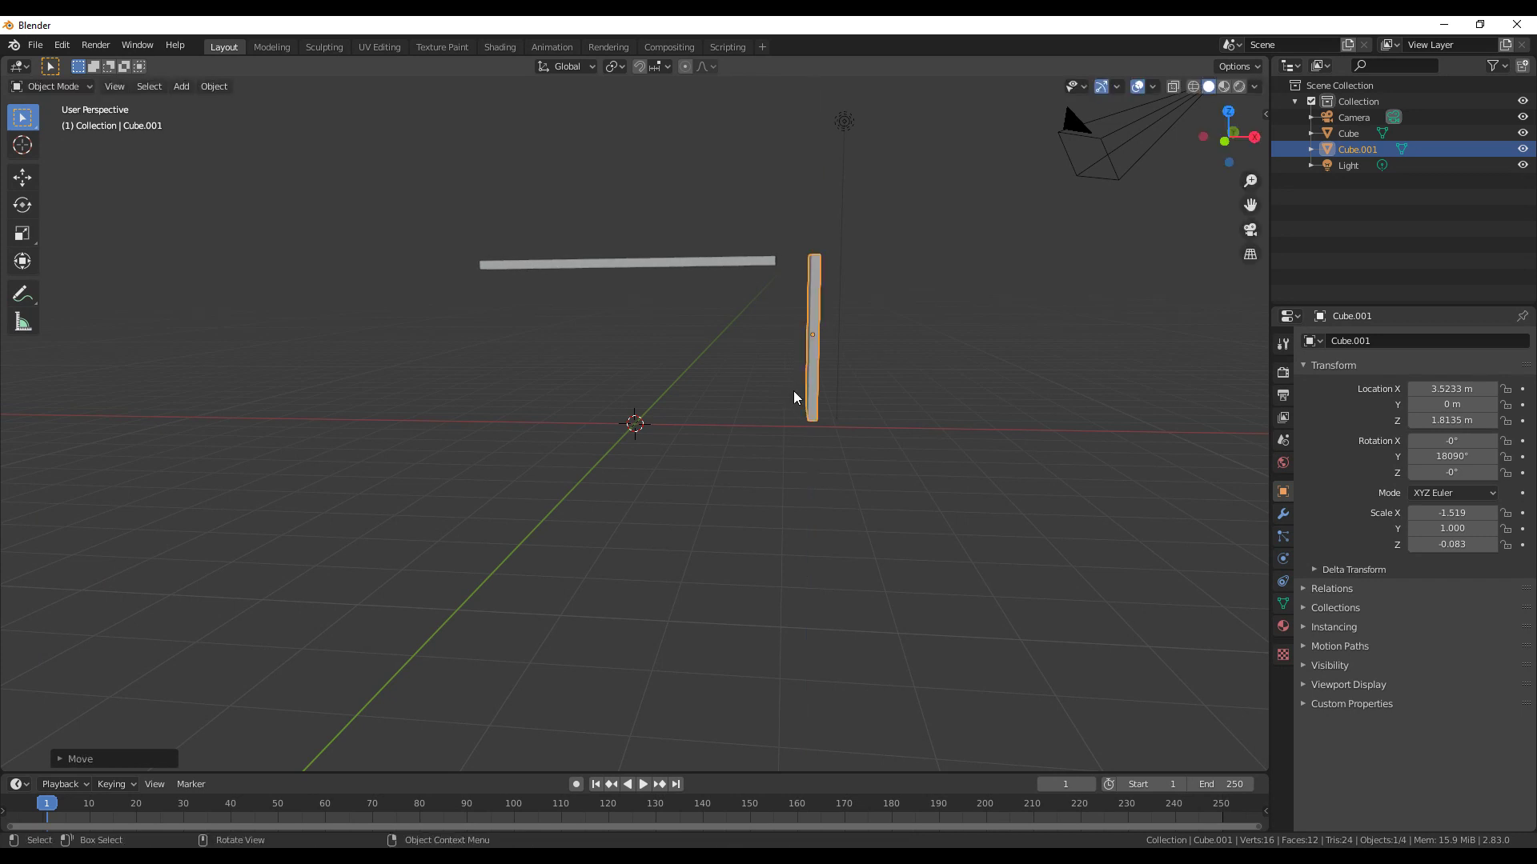
key("g")
key("y")
key("x")
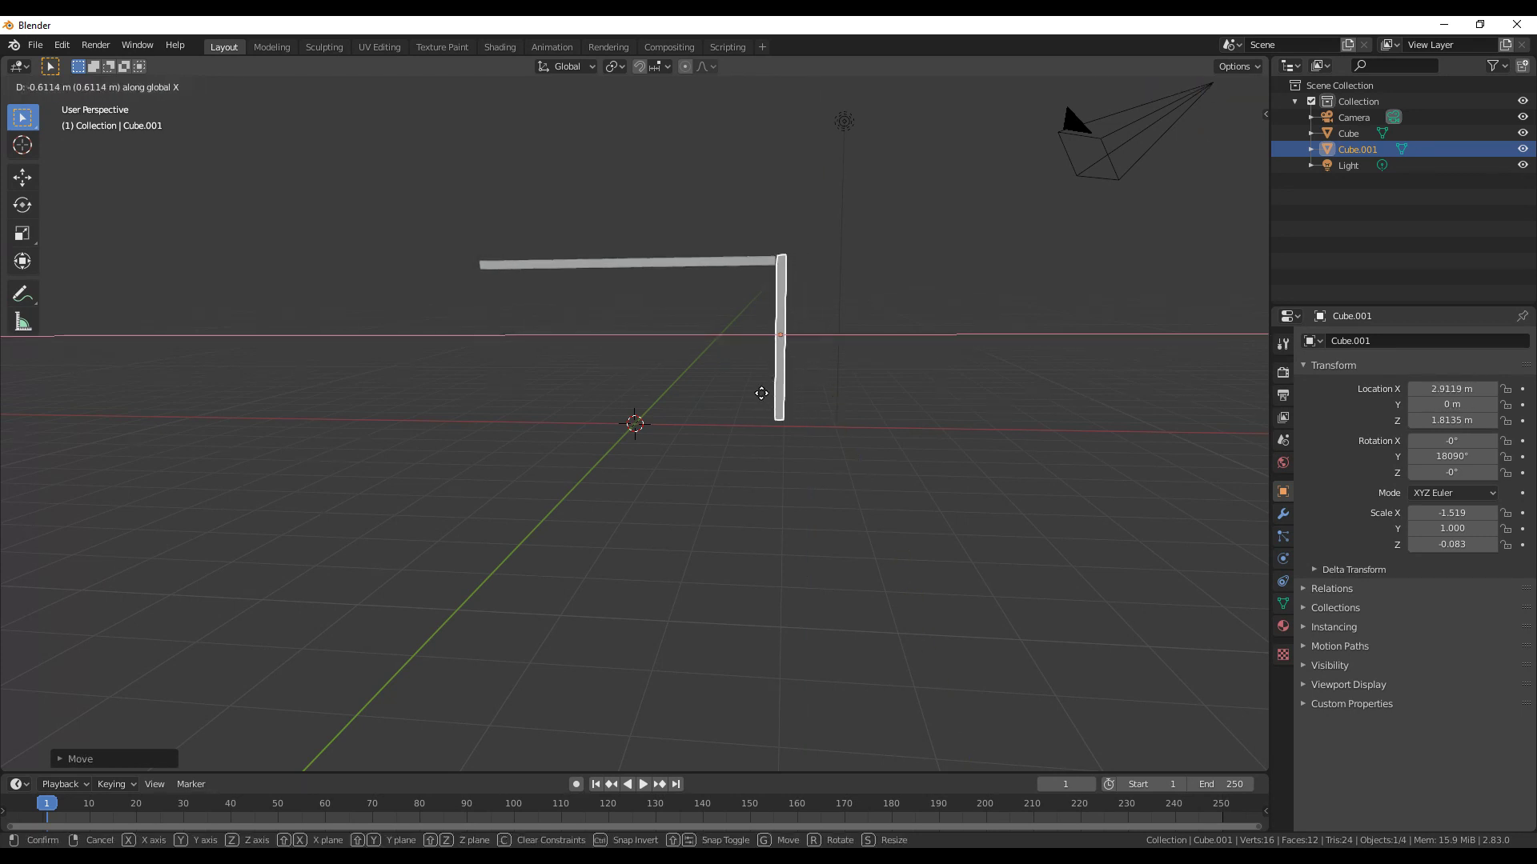
left_click(759, 393)
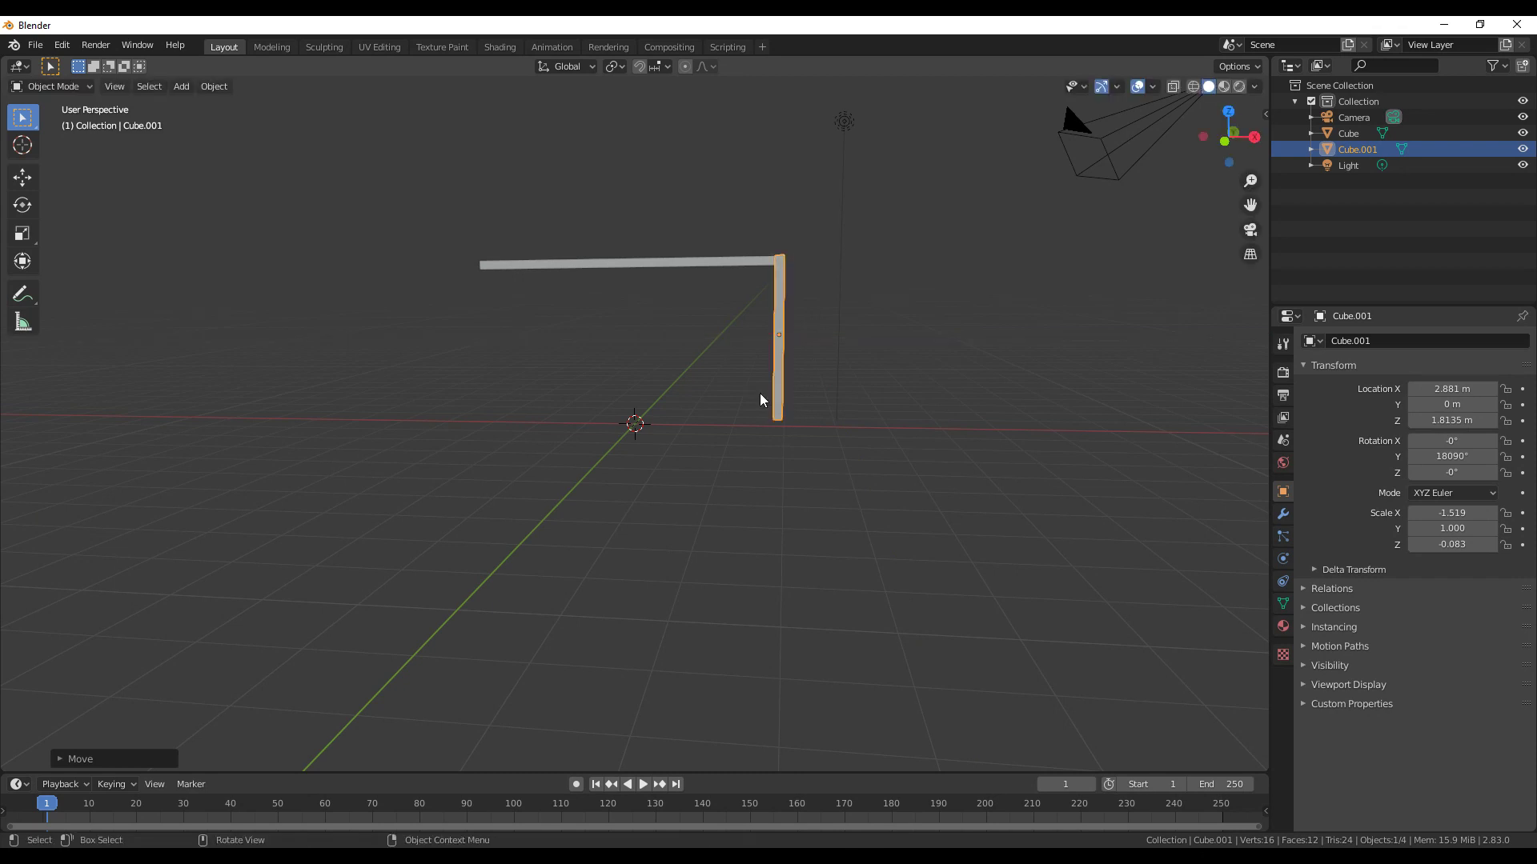
Step: Fine-tune the leg's height to Z 1.7978 m
mouse_move(1228, 137)
left_mouse_down()
mouse_move(1101, 188)
mouse_move(860, 142)
left_mouse_up()
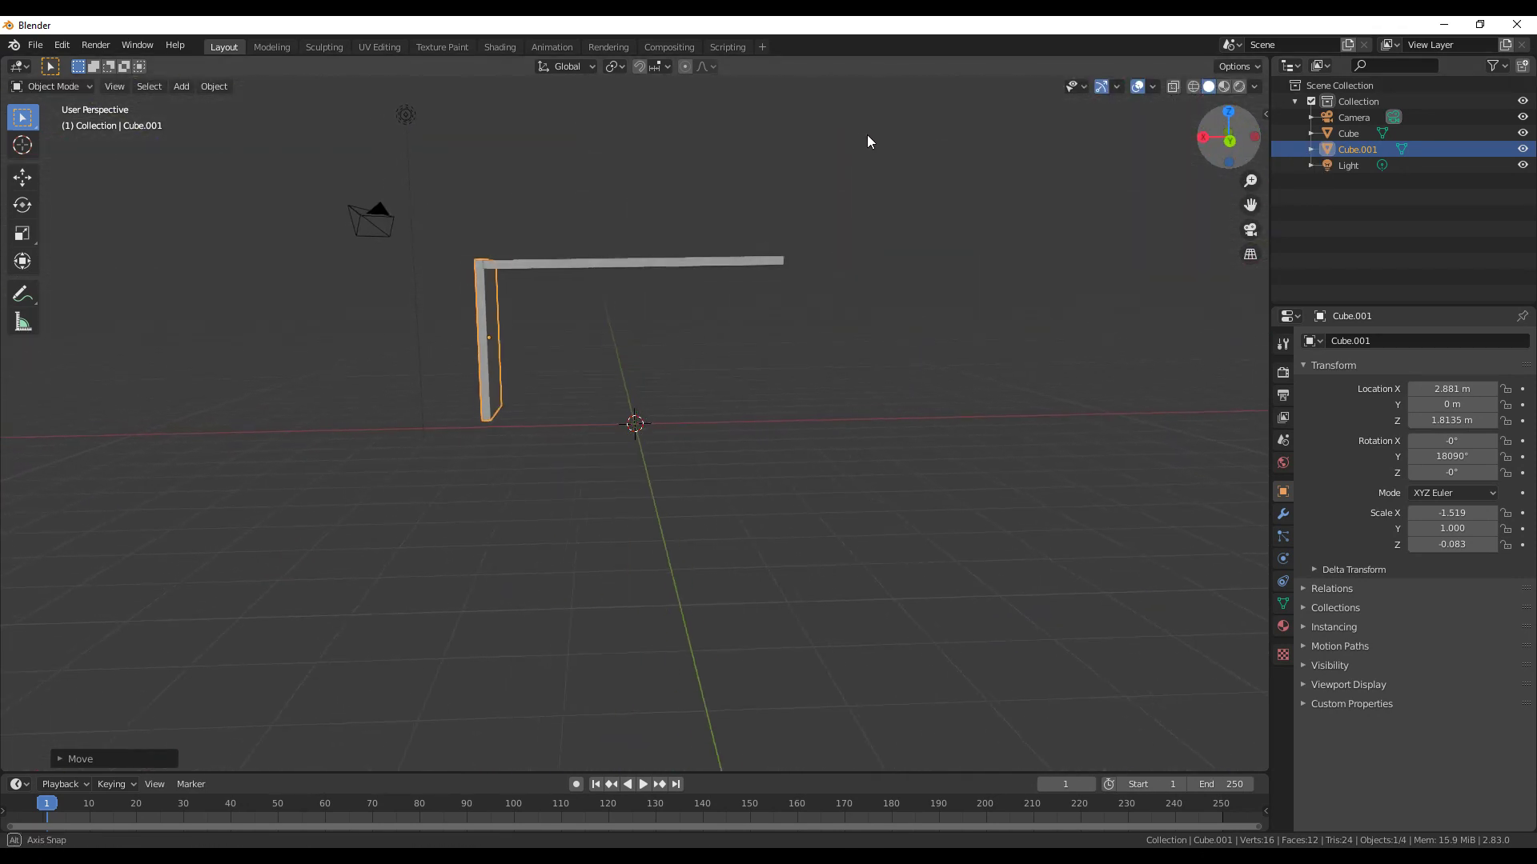
left_click_drag(860, 142, 874, 141)
key("g")
key("z")
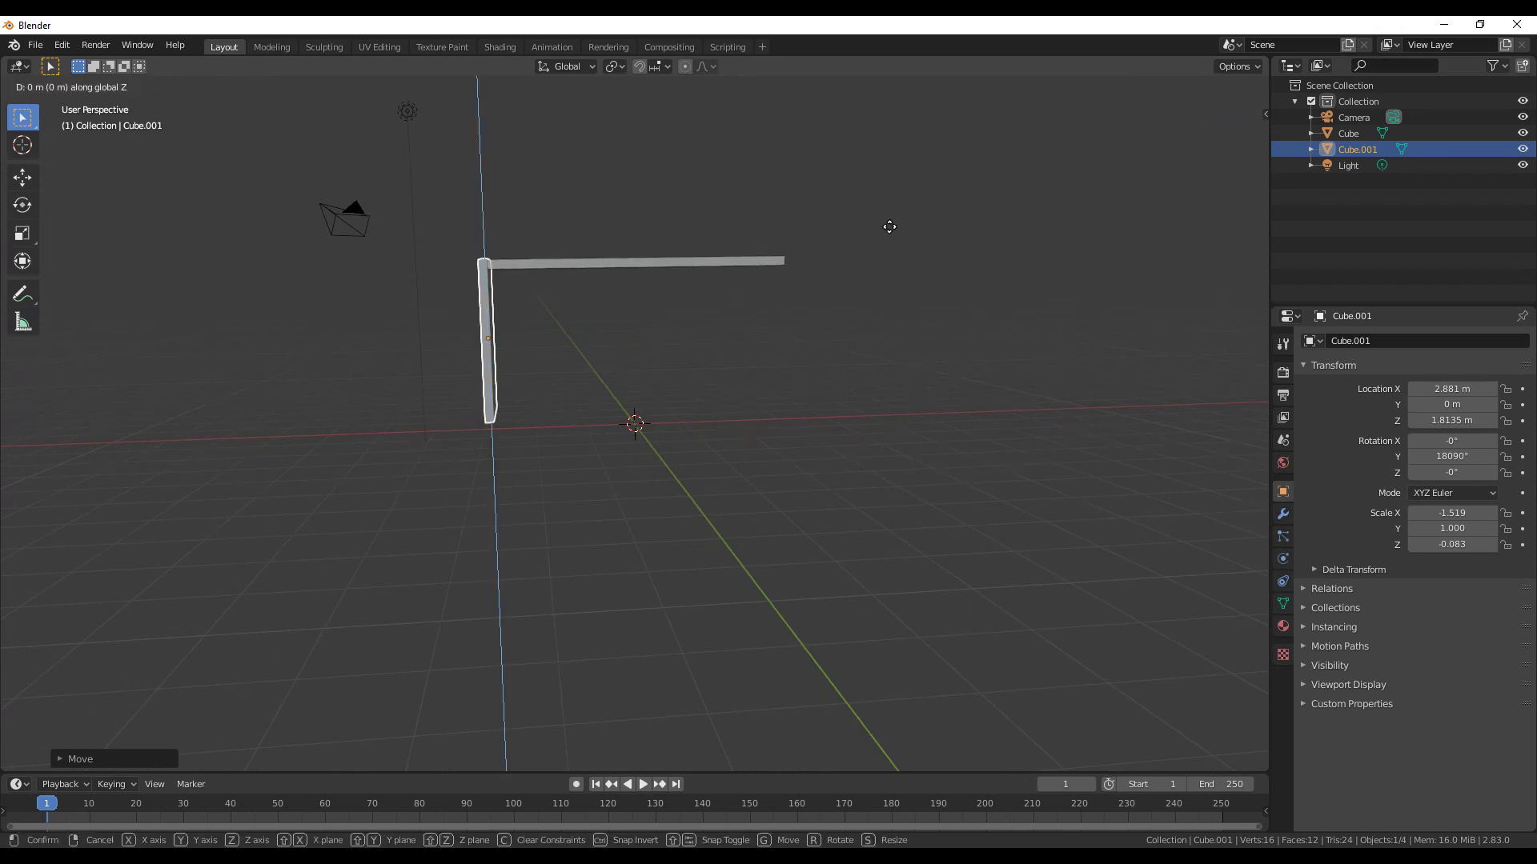
left_click(890, 232)
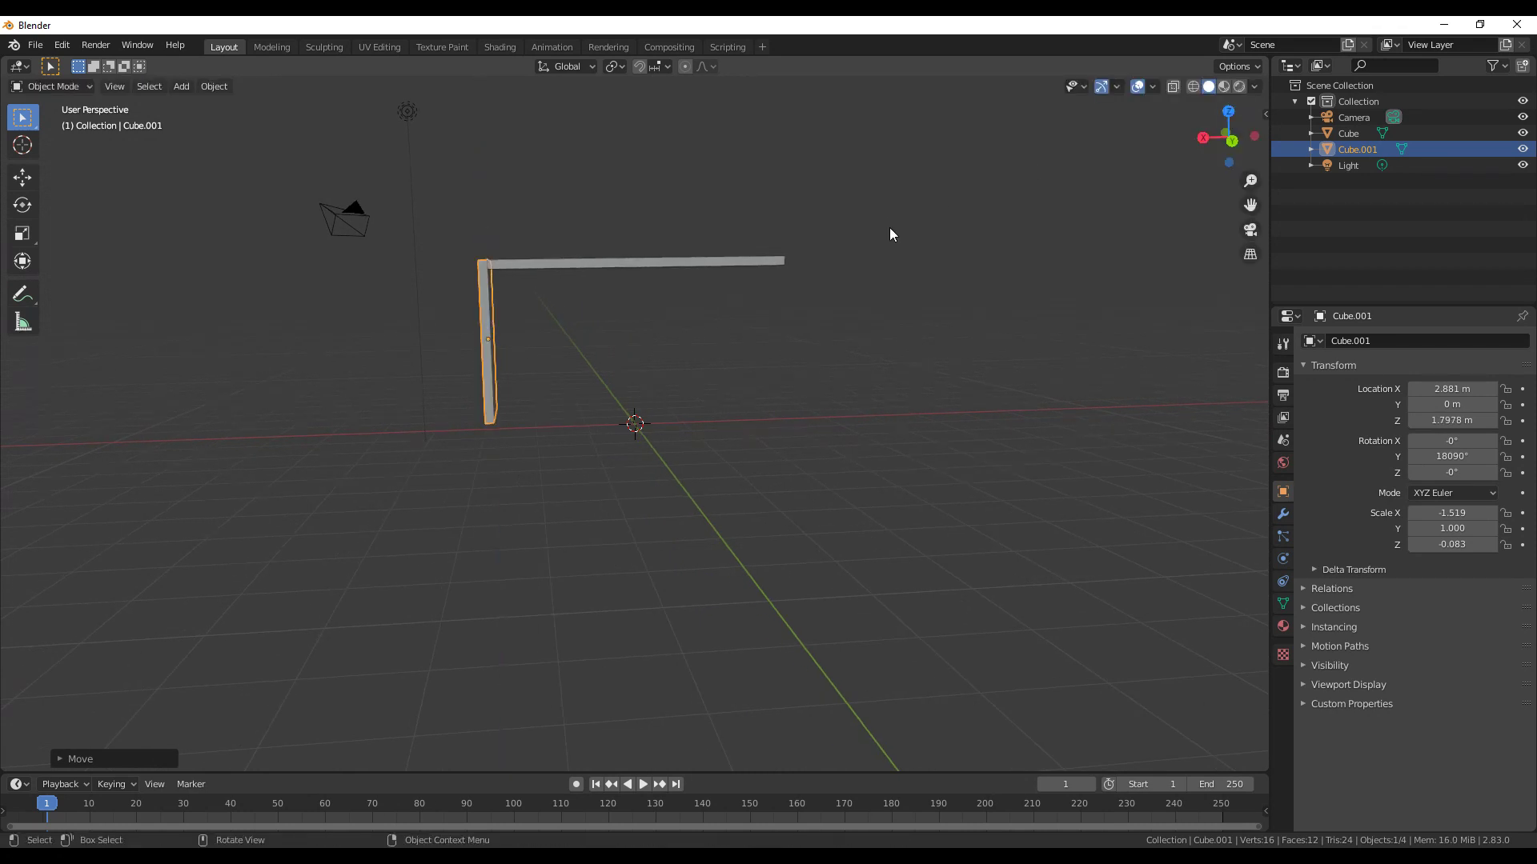
Step: Duplicate the side panel to X -2.8055 m under the tabletop's opposite end
key("shift+d")
key("x")
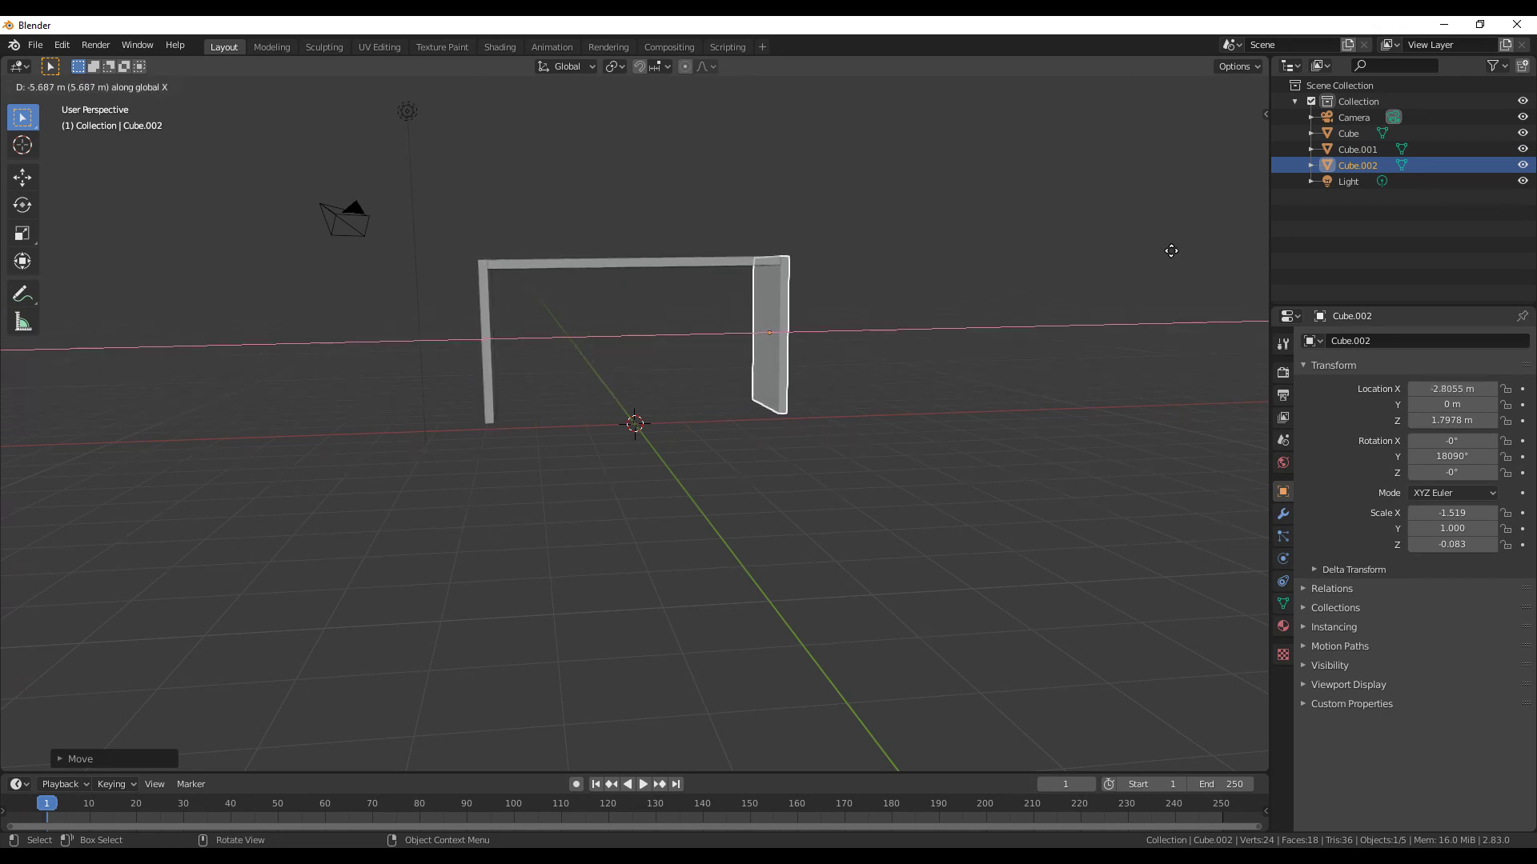
left_click(1171, 251)
left_click_drag(1225, 138, 1051, 257)
mouse_move(1051, 258)
middle_mouse_down()
mouse_move(987, 253)
mouse_move(890, 203)
mouse_move(871, 141)
mouse_move(854, 148)
mouse_move(933, 226)
middle_mouse_up()
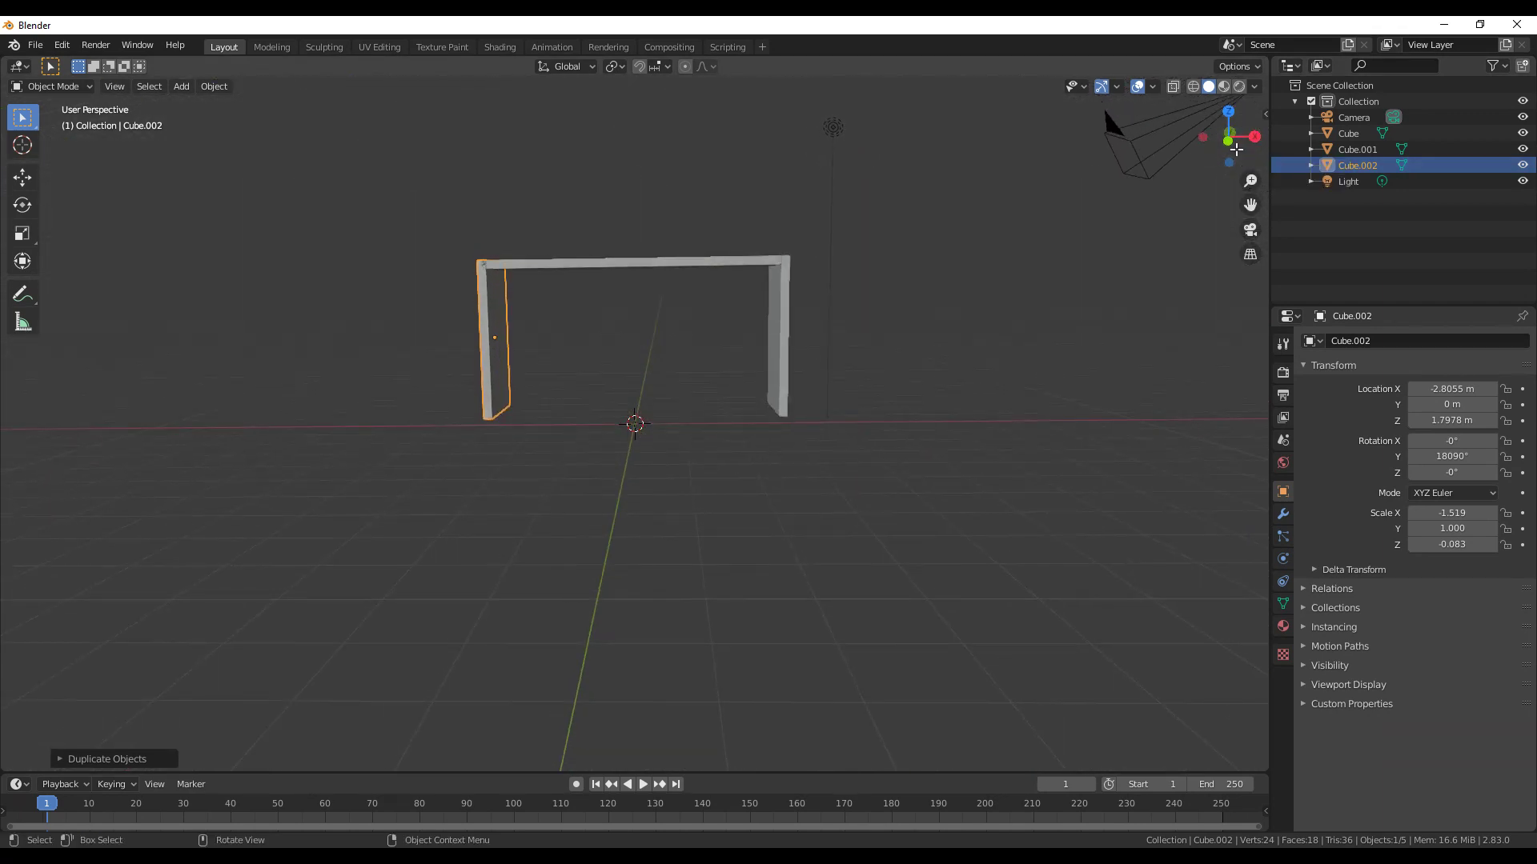
left_click(765, 264)
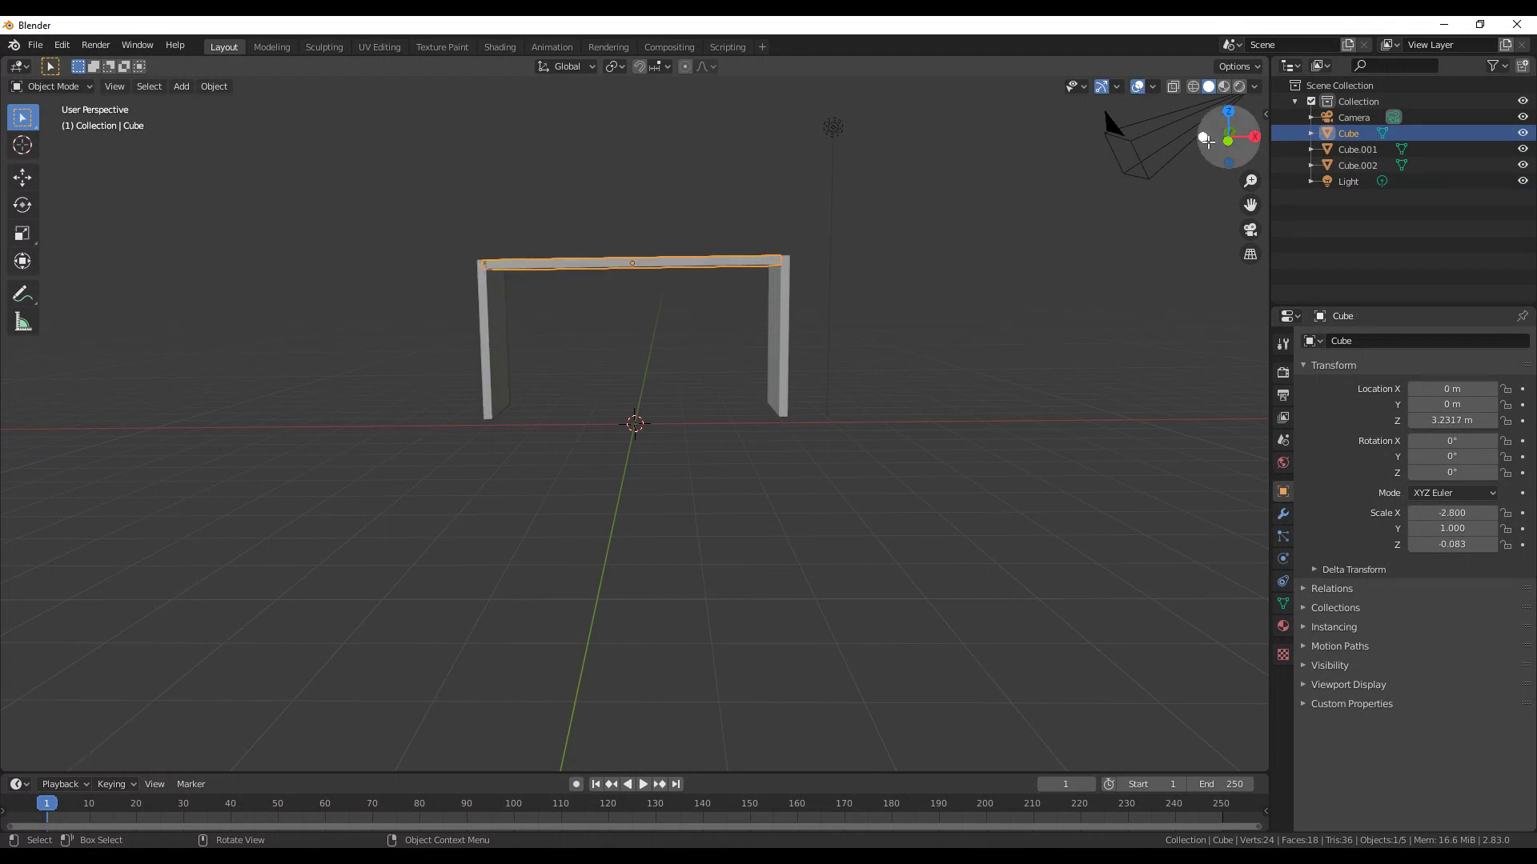
Step: Duplicate the tabletop and drop the copy to Z 1.7066 m as a middle shelf
mouse_move(1216, 140)
left_mouse_down()
mouse_move(1108, 144)
mouse_move(1252, 168)
mouse_move(1199, 118)
mouse_move(1215, 138)
left_mouse_up()
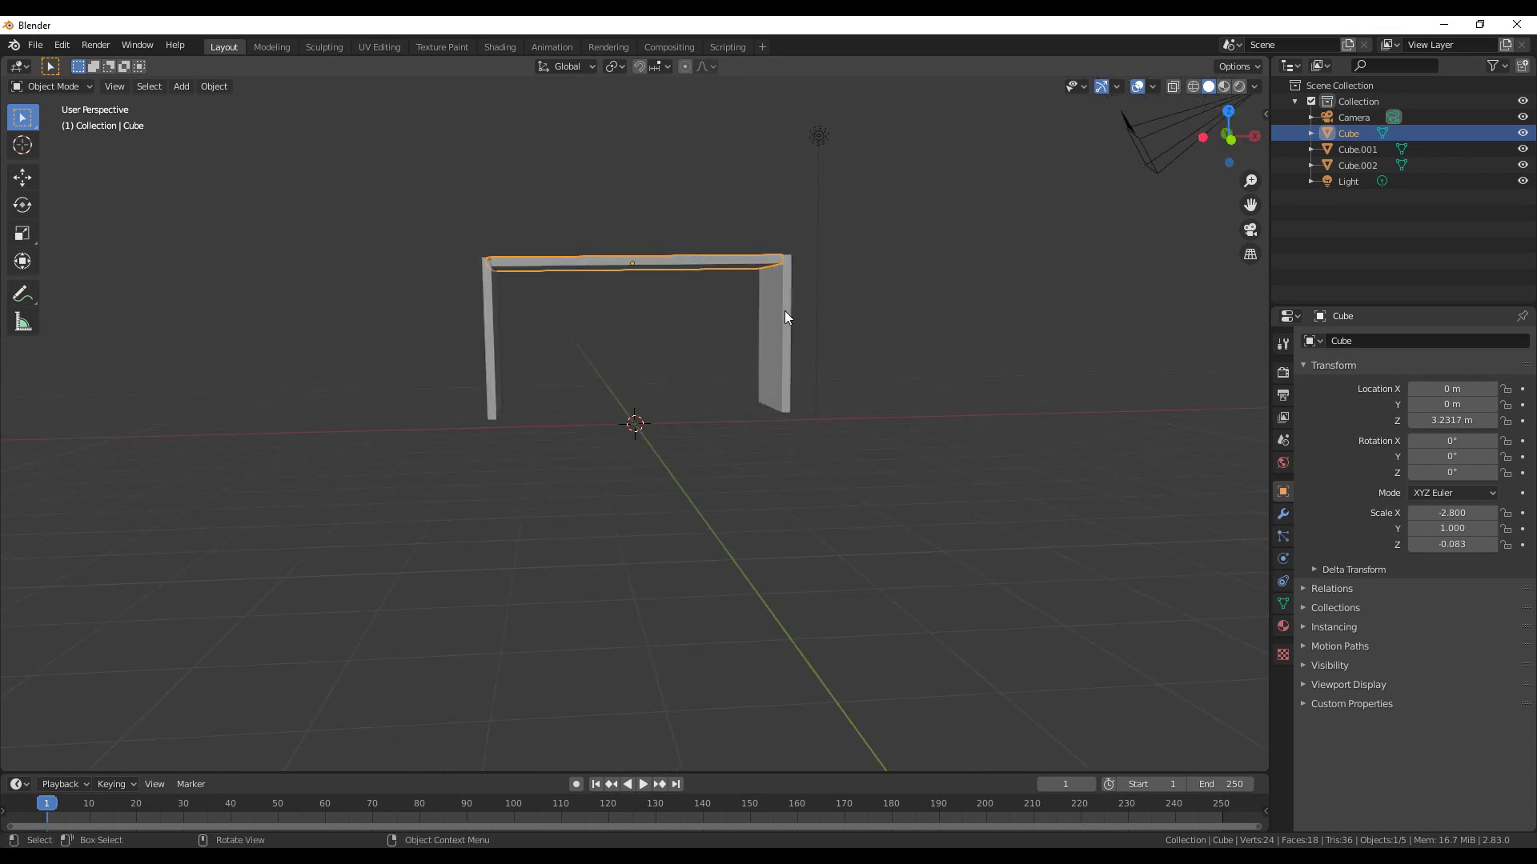
key("shift+d")
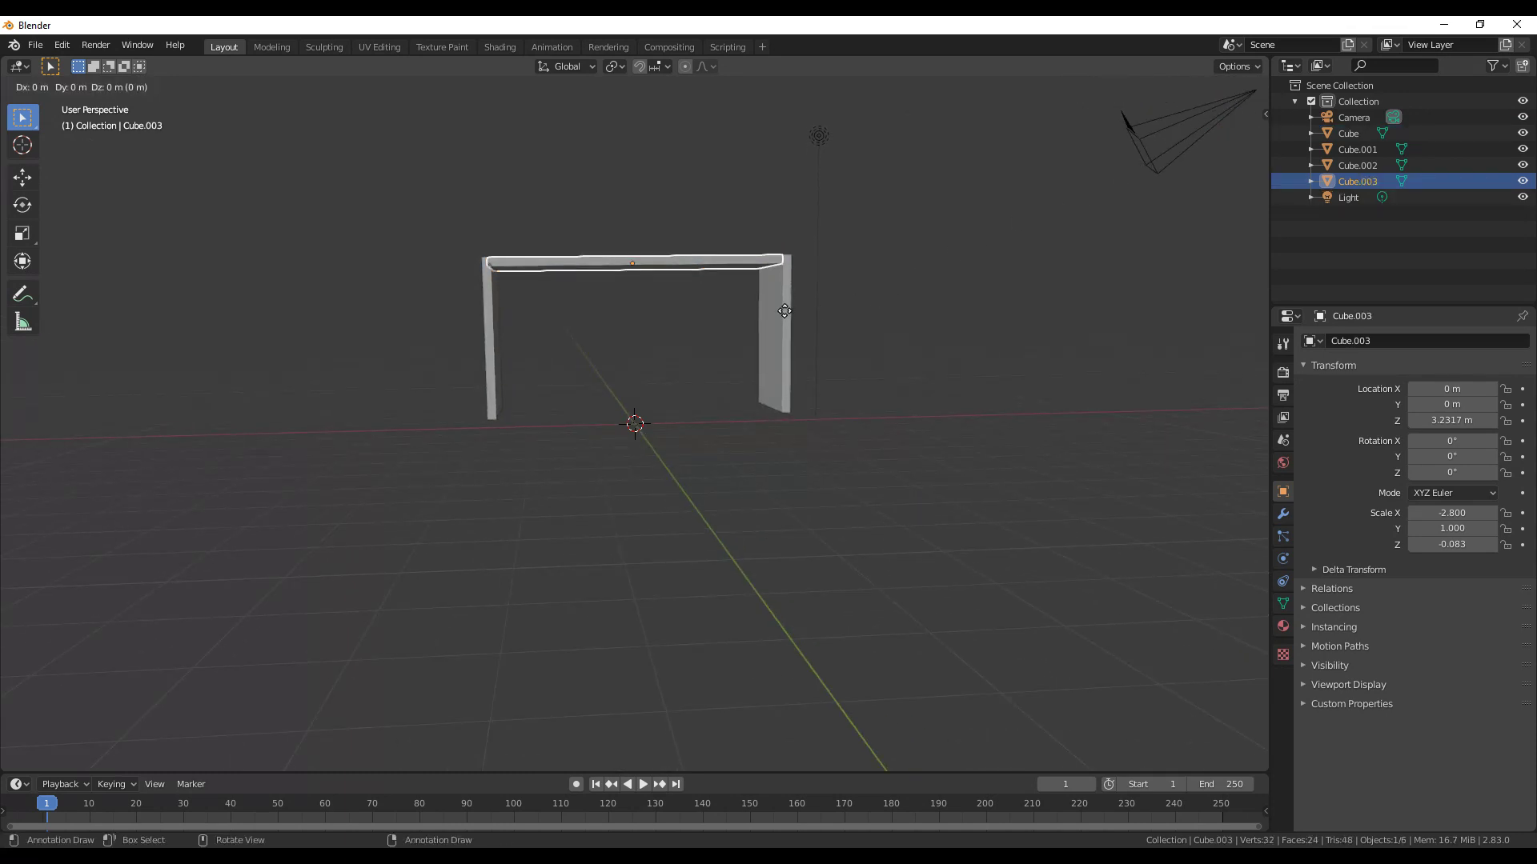
key("z")
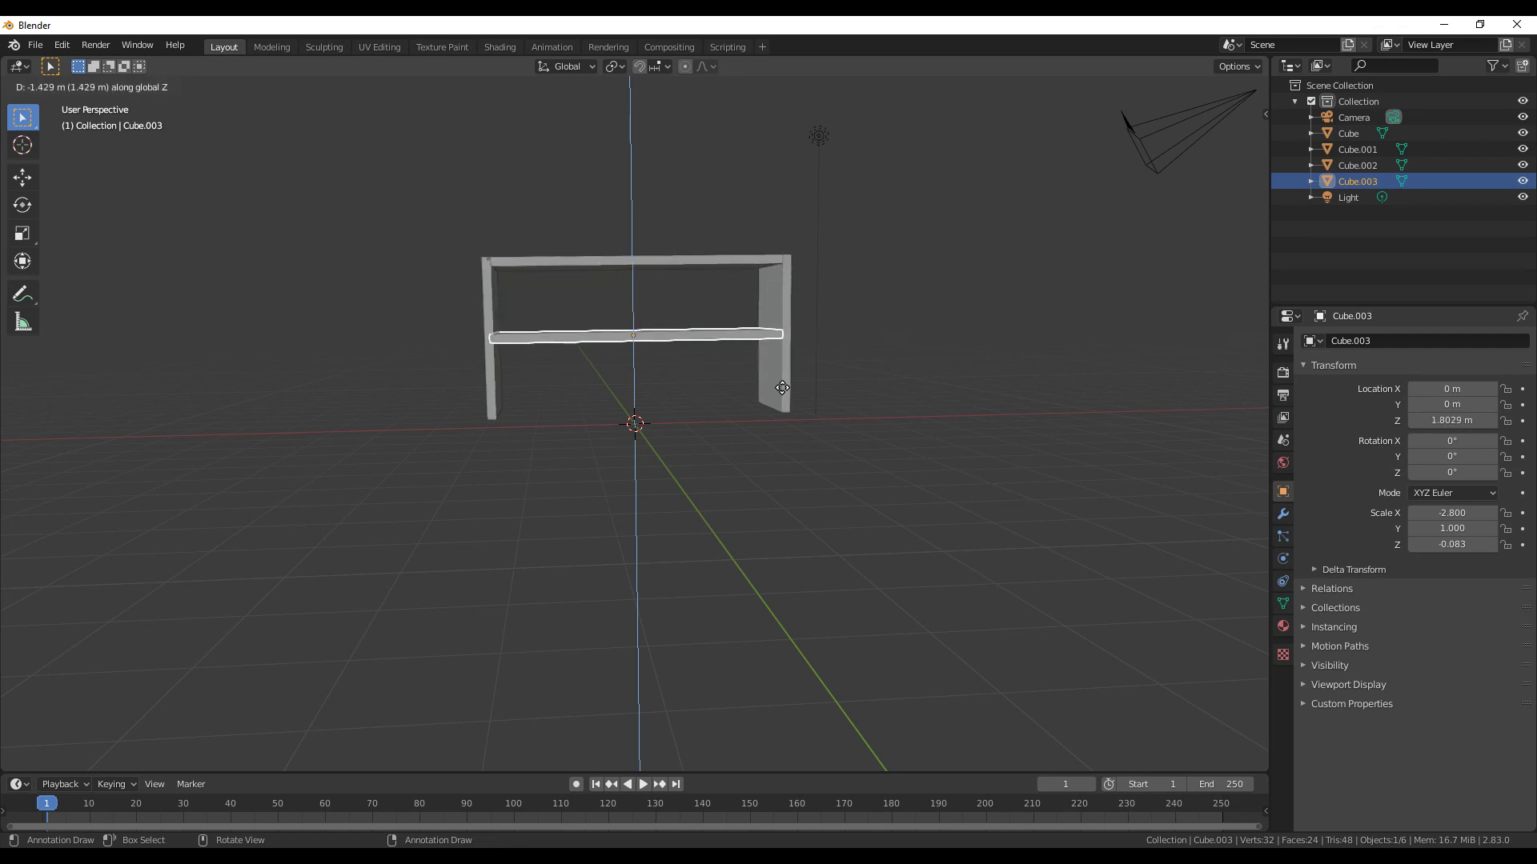
left_click(782, 387)
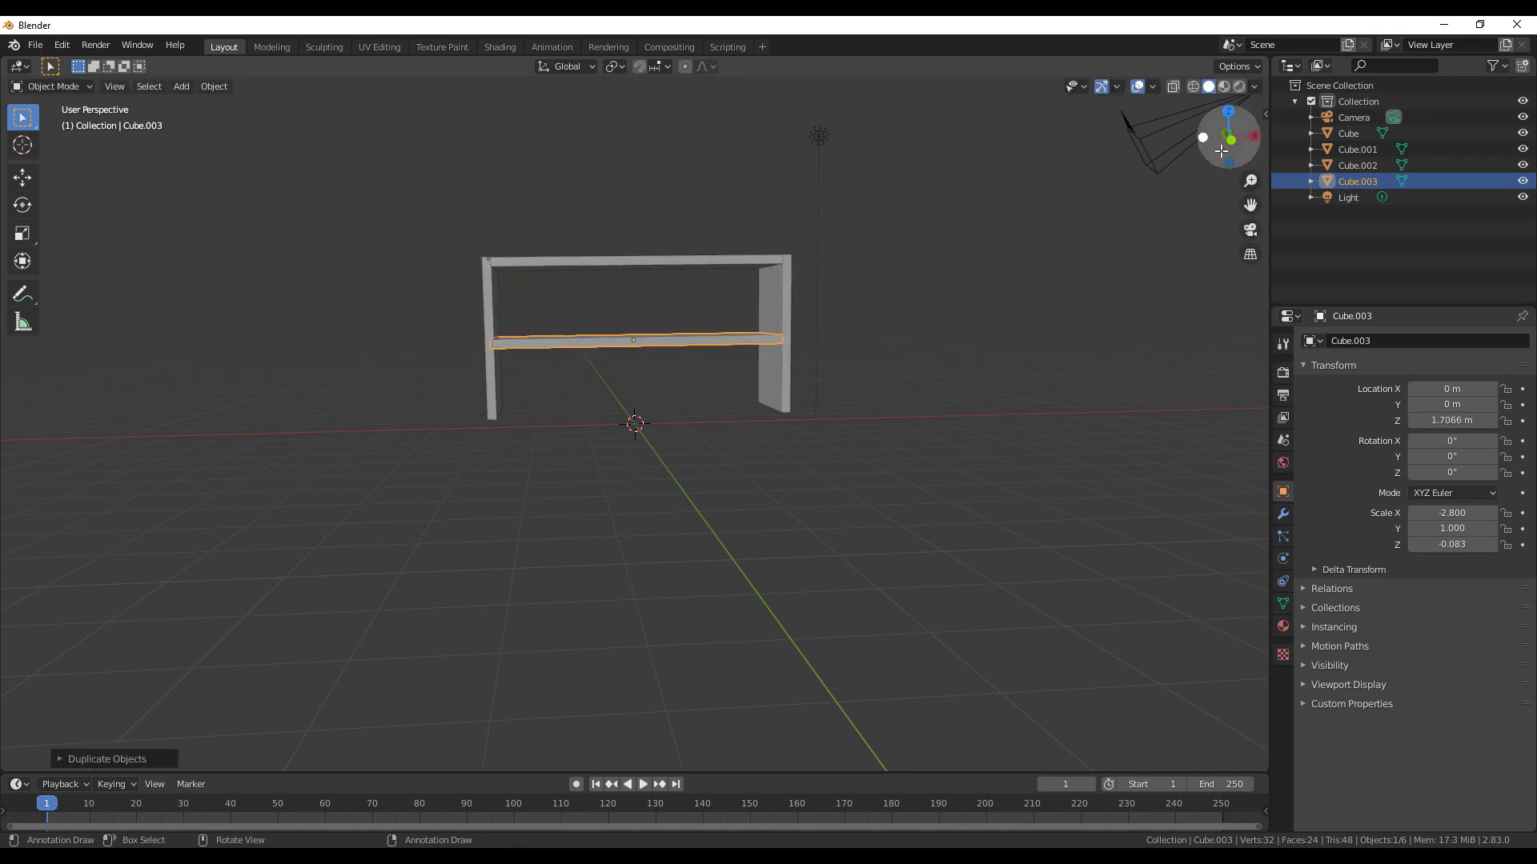
left_click_drag(1252, 151, 856, 257)
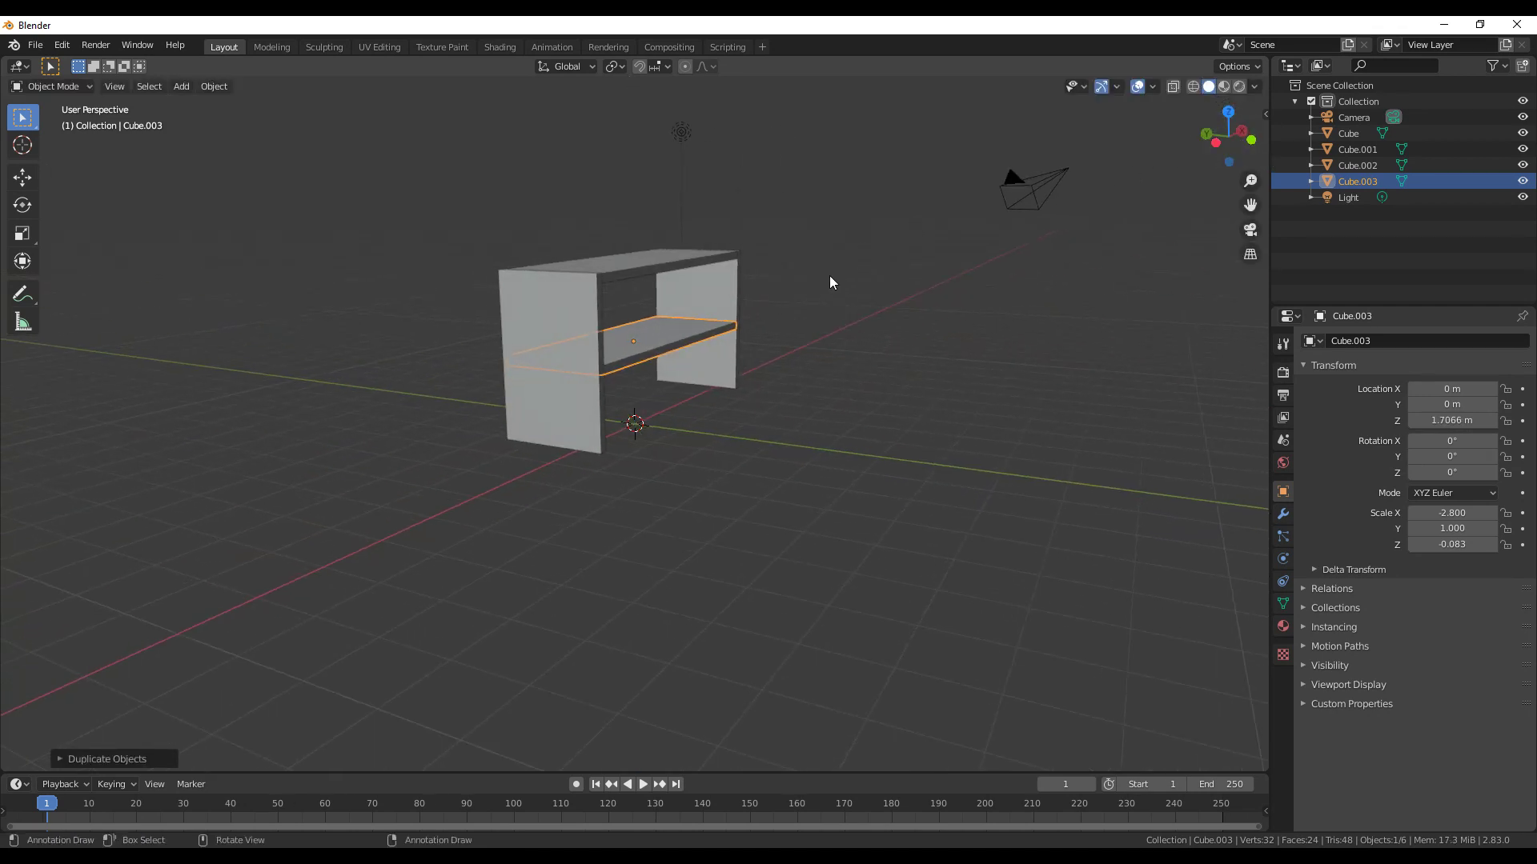
Step: Rotate the shelf copy 90° on X to stand it upright
key("r")
key("x")
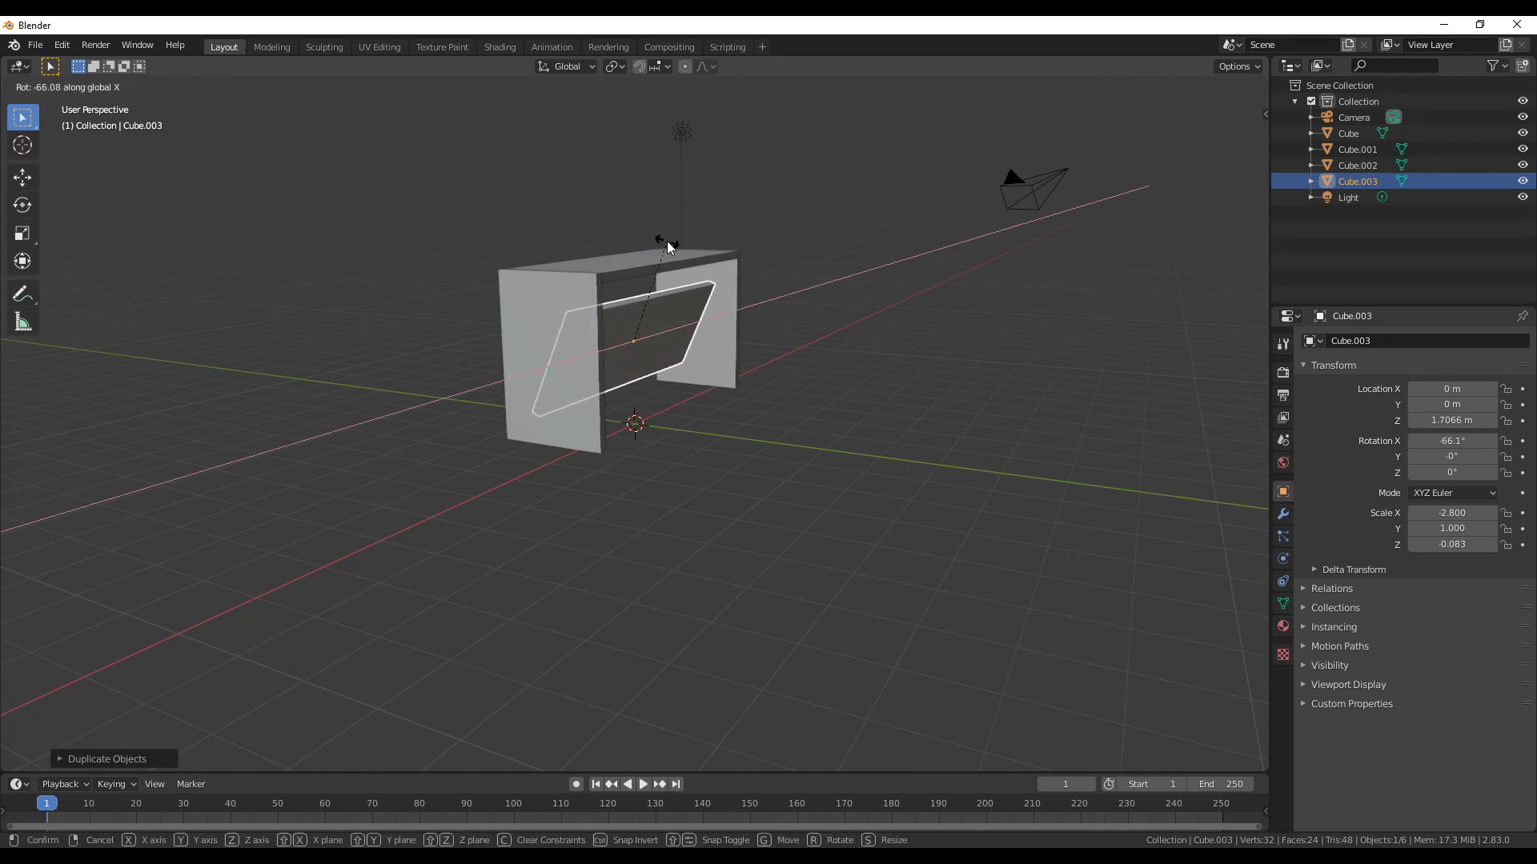
type("90")
key("Return")
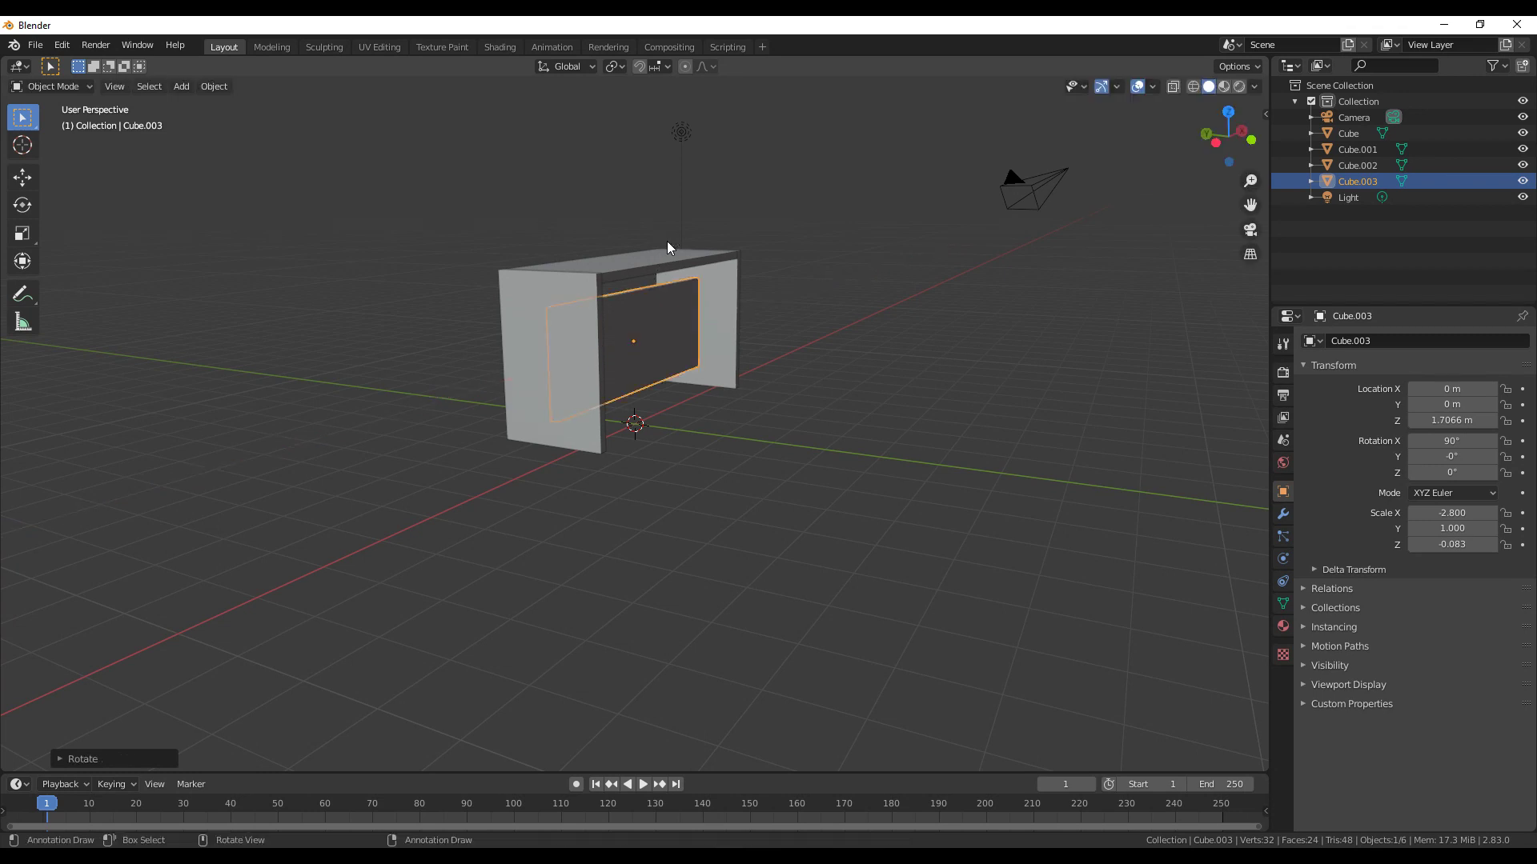
mouse_move(1224, 136)
left_mouse_down()
mouse_move(869, 118)
mouse_move(1160, 156)
left_mouse_up()
Step: Move the upright board back to Y 0.75949 m and up to Z 2.1604 m
key("g")
key("x")
key("y")
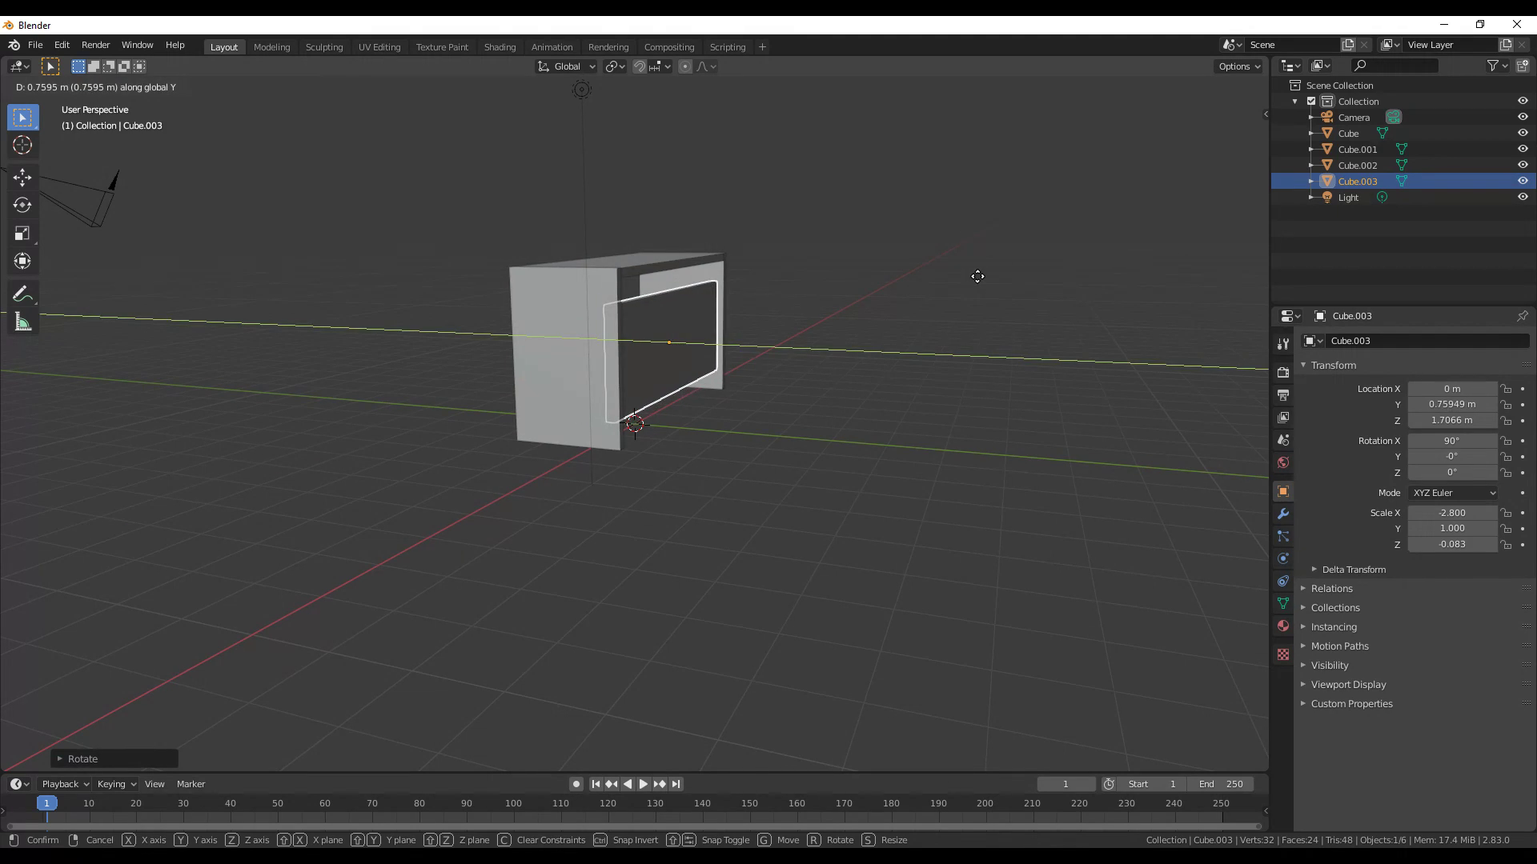
left_click(978, 277)
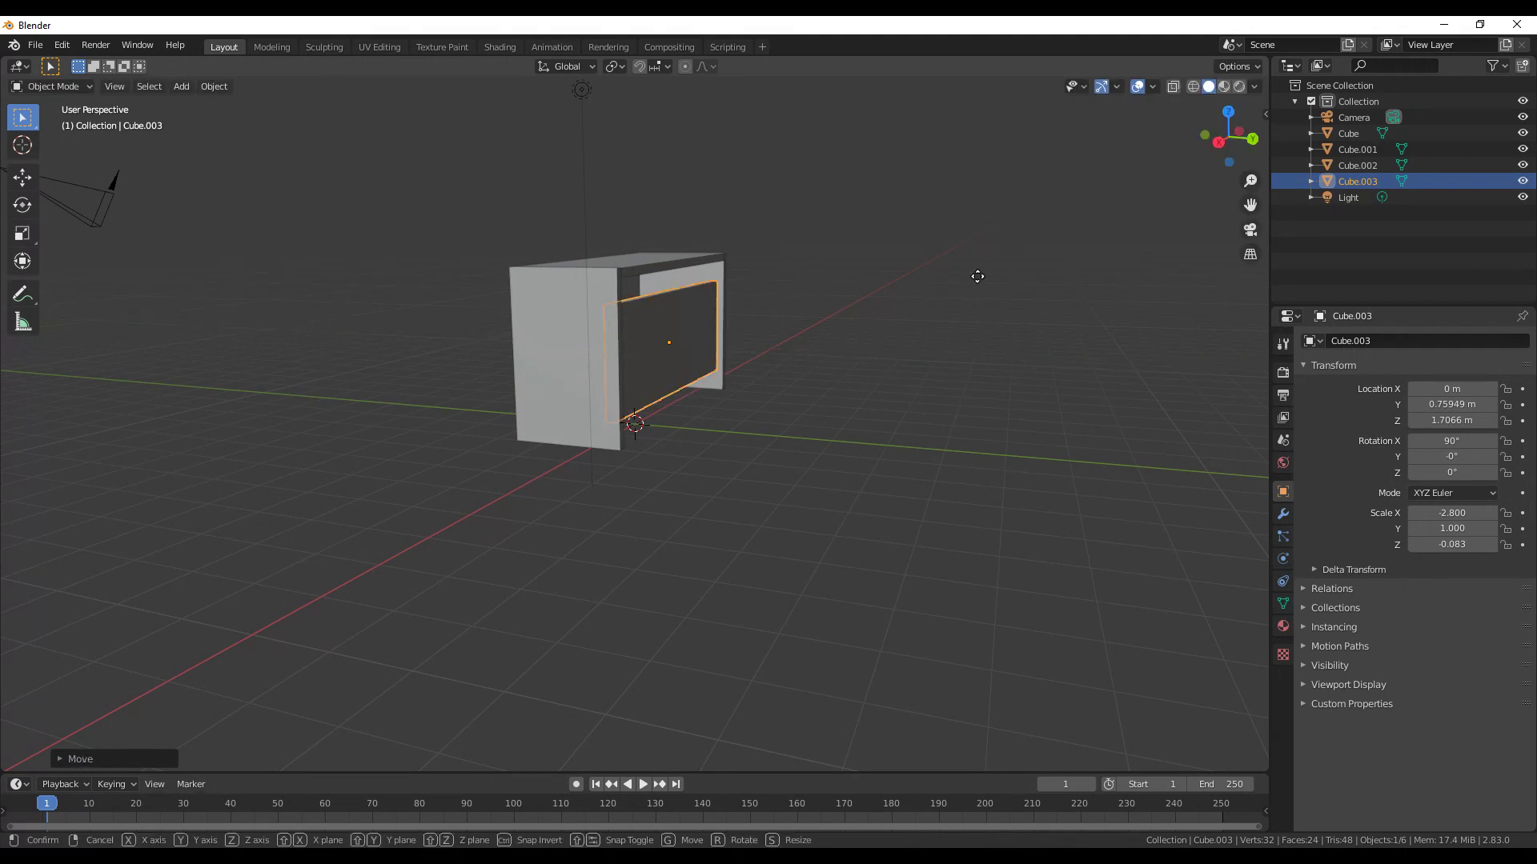
key("g")
key("z")
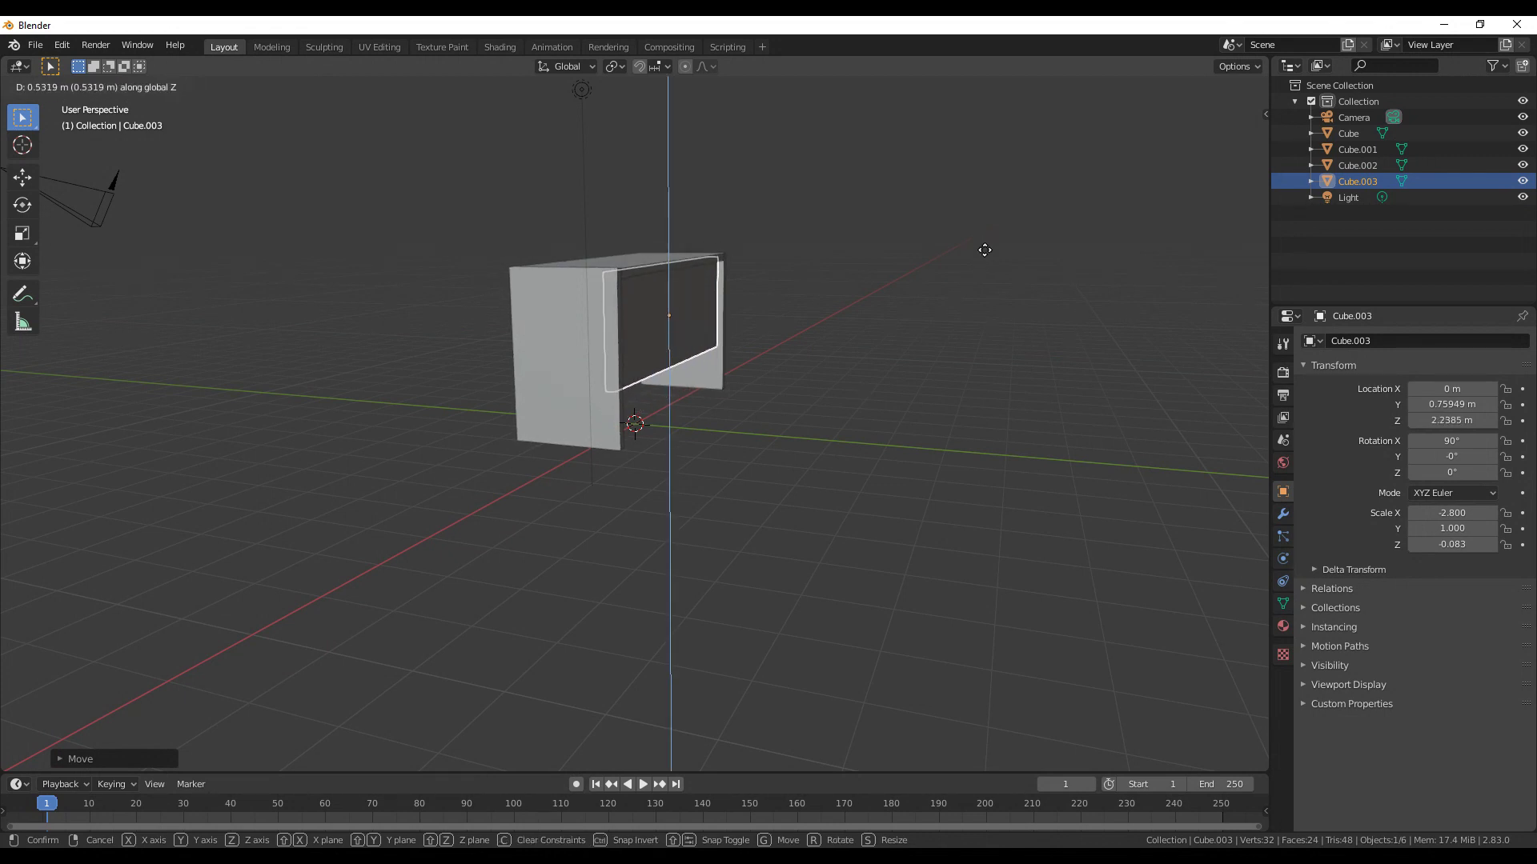
left_click(986, 259)
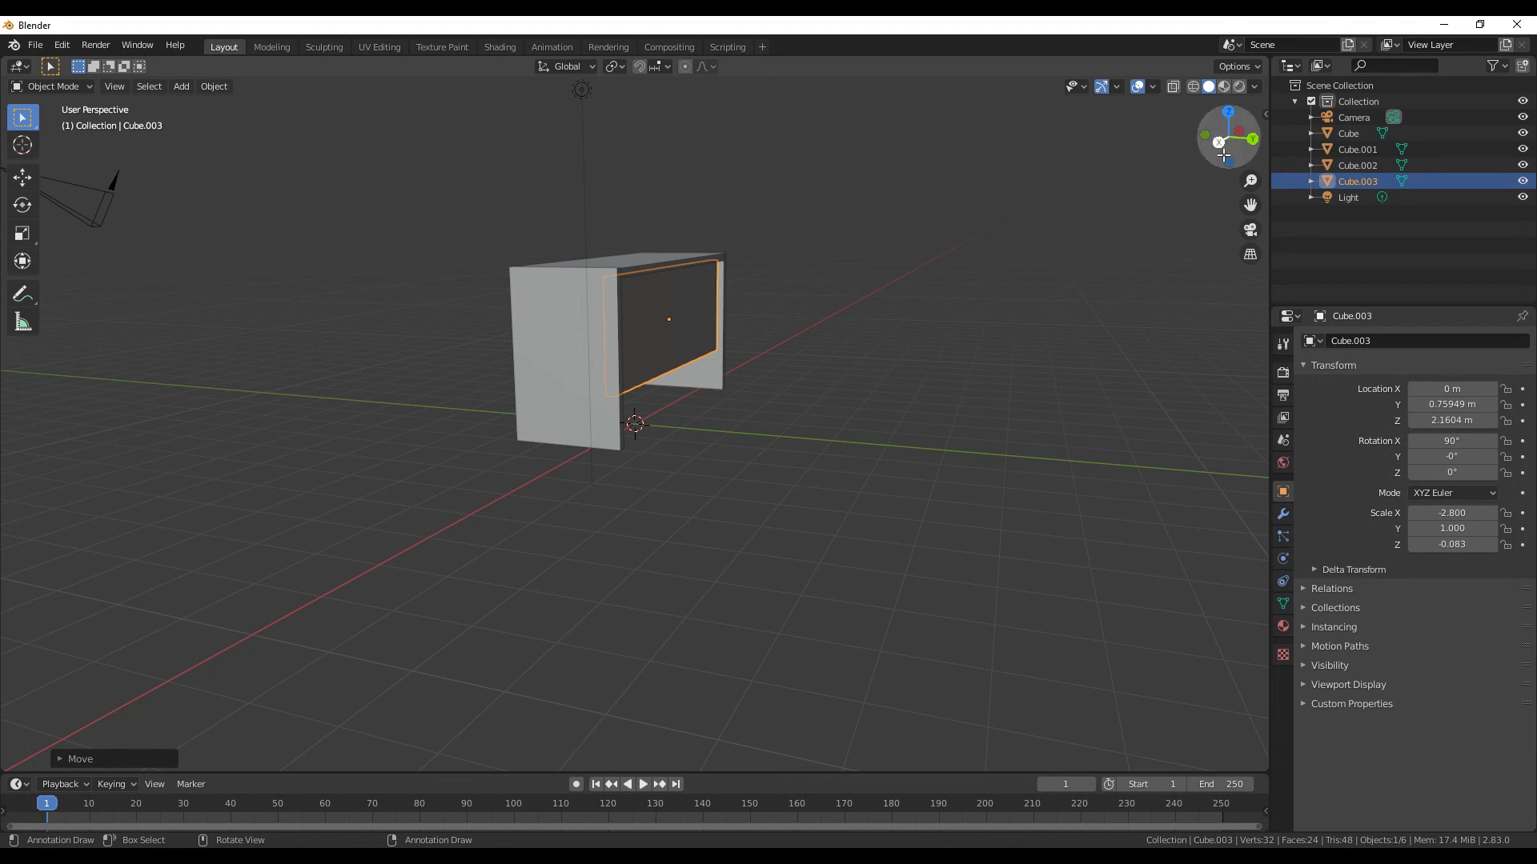
left_click_drag(1229, 138, 177, 142)
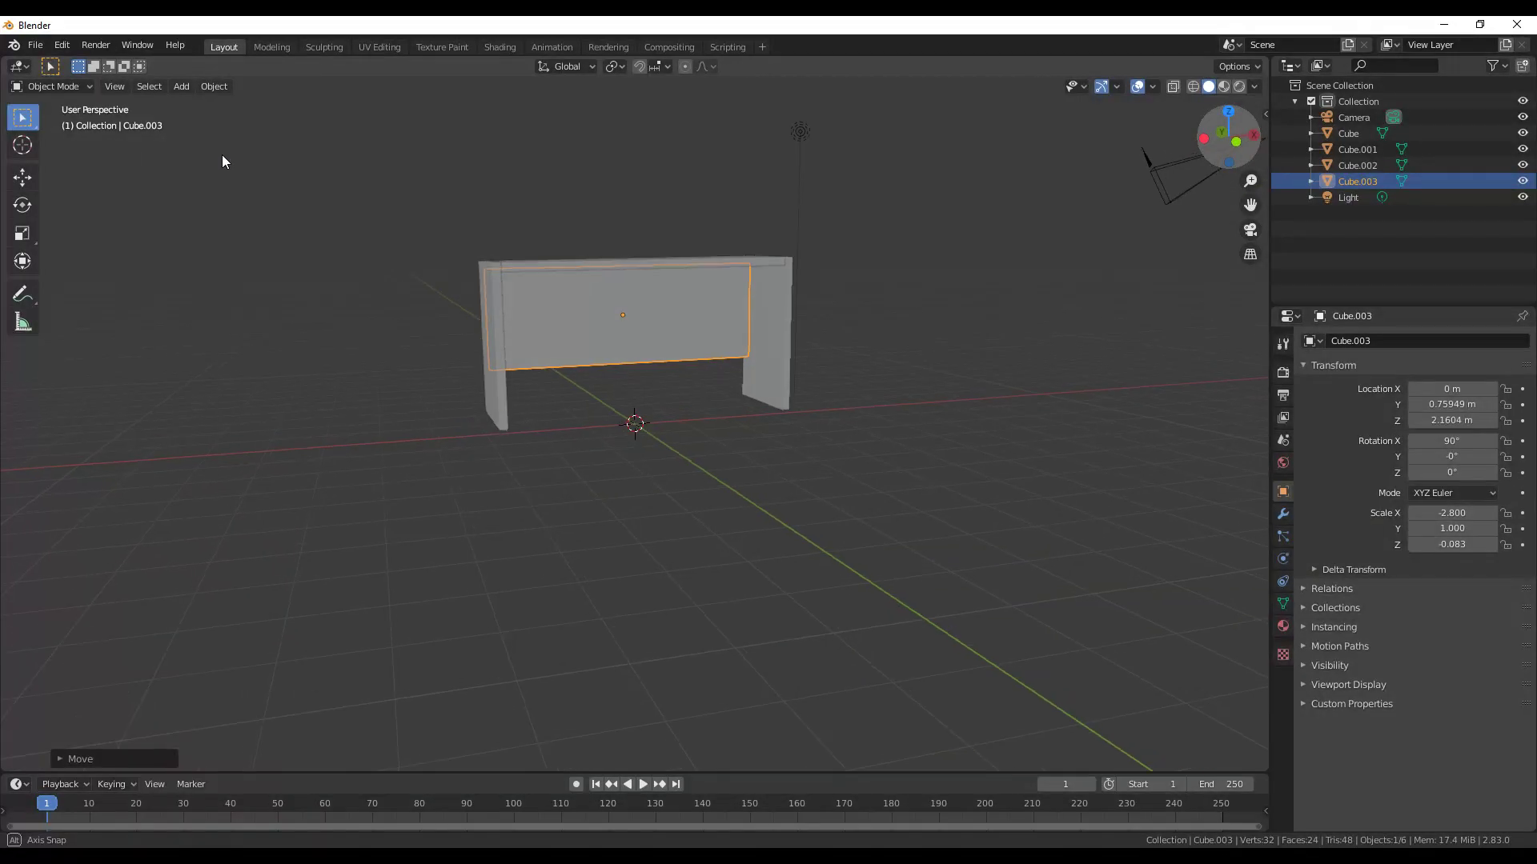
left_click_drag(178, 141, 703, 353)
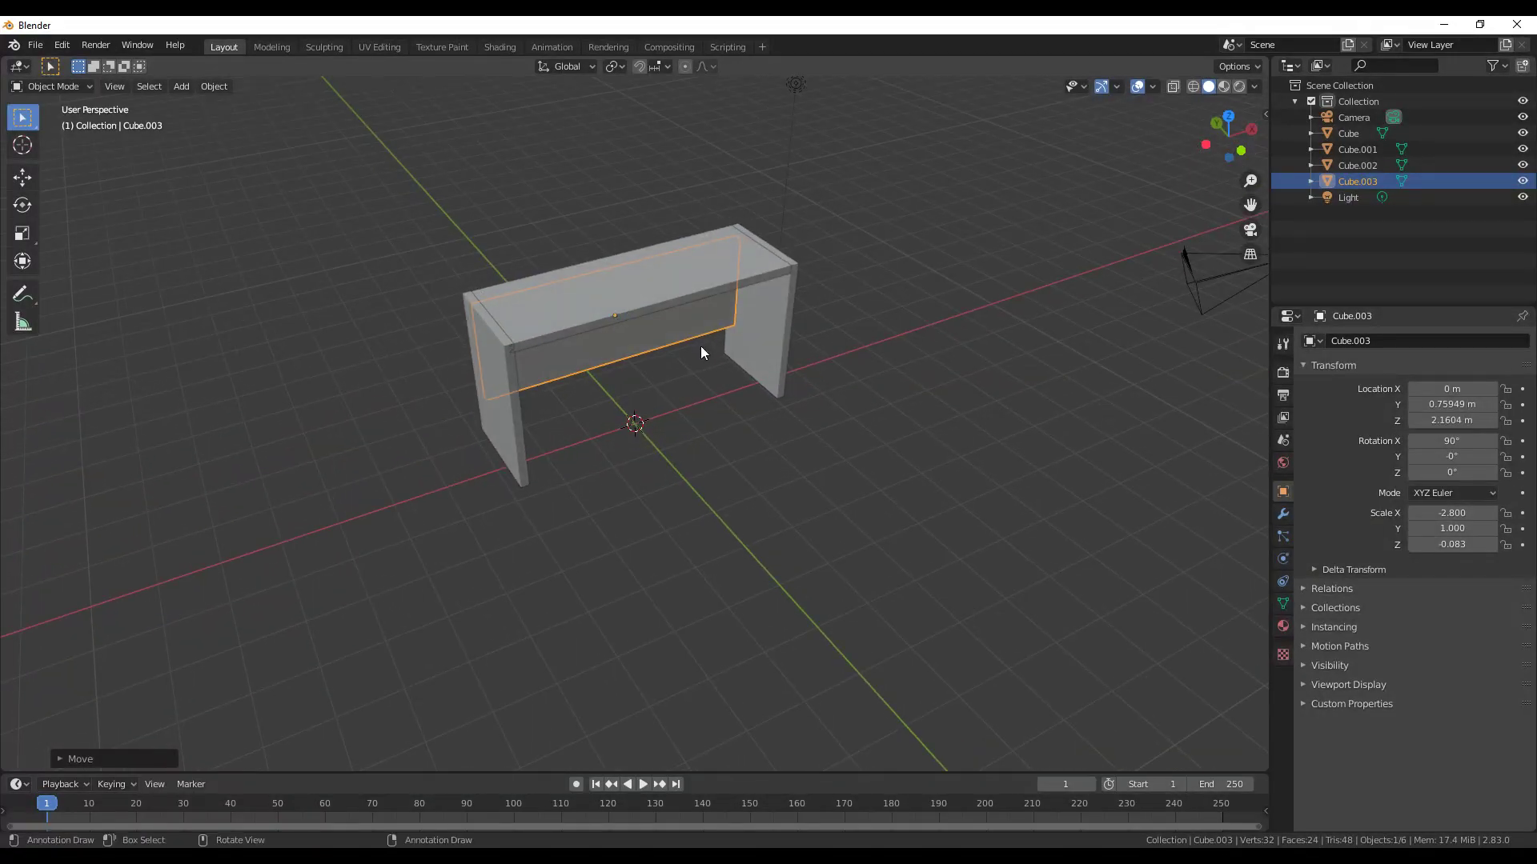
left_click(773, 328, "shift")
Step: Join the legs and tabletop with Ctrl+J, rename the object BarTable, and show its Material Properties
left_click(712, 285, "shift")
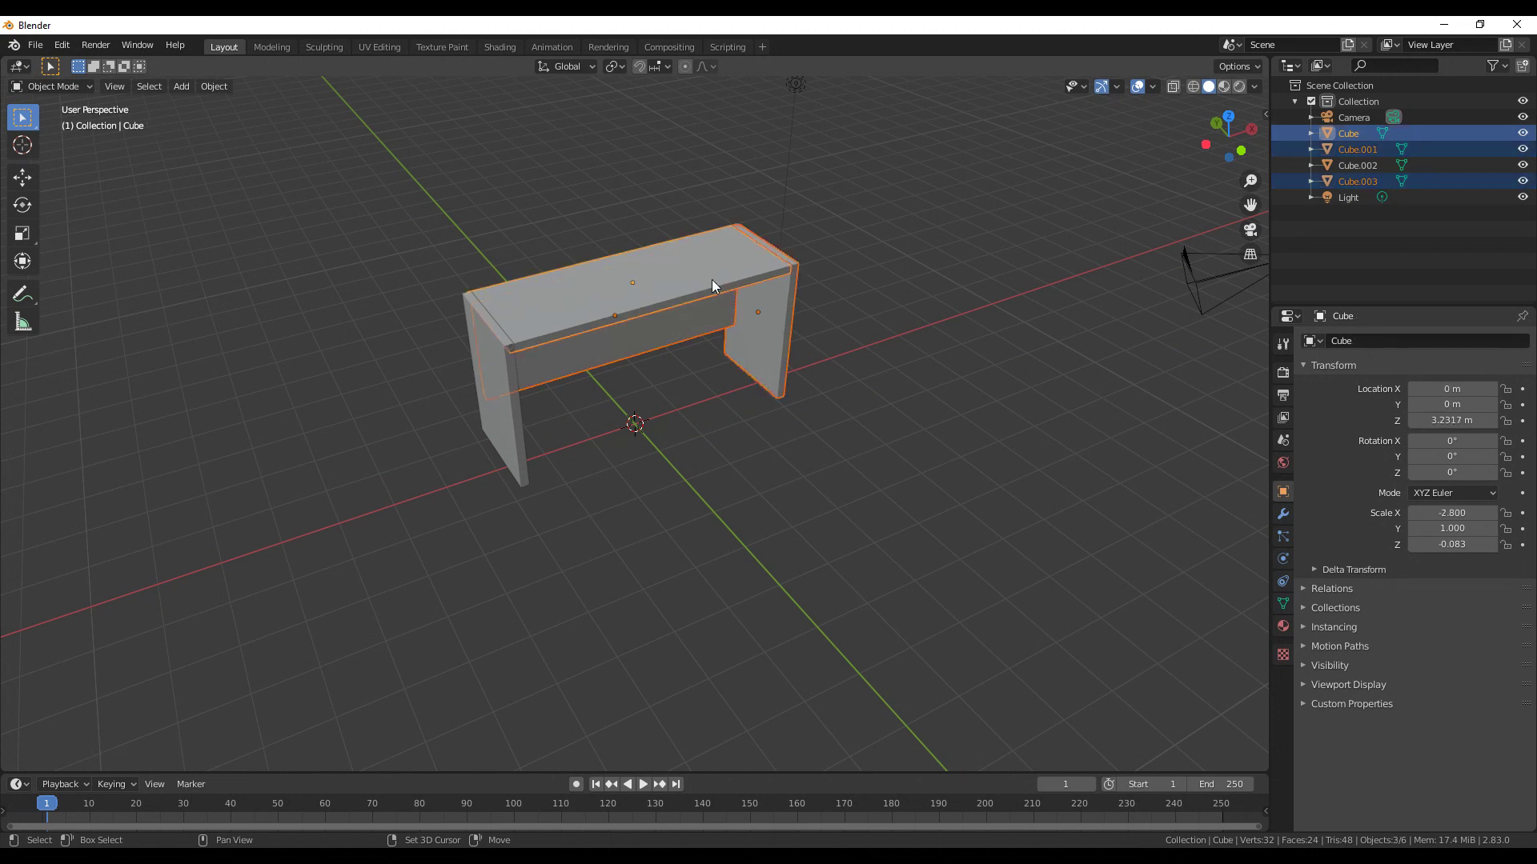
left_click(506, 382, "shift")
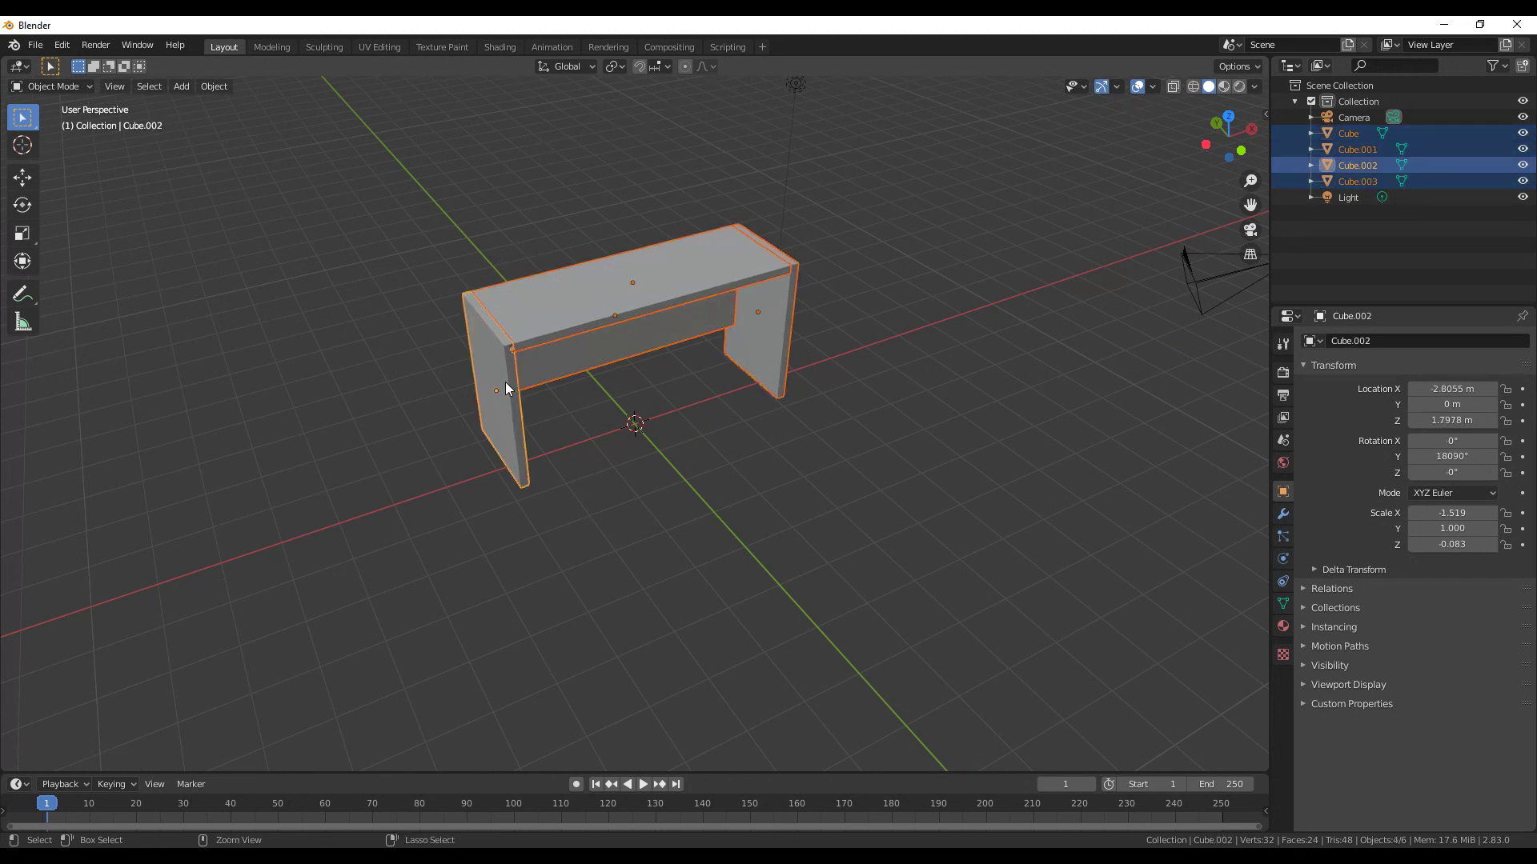
key("ctrl+j")
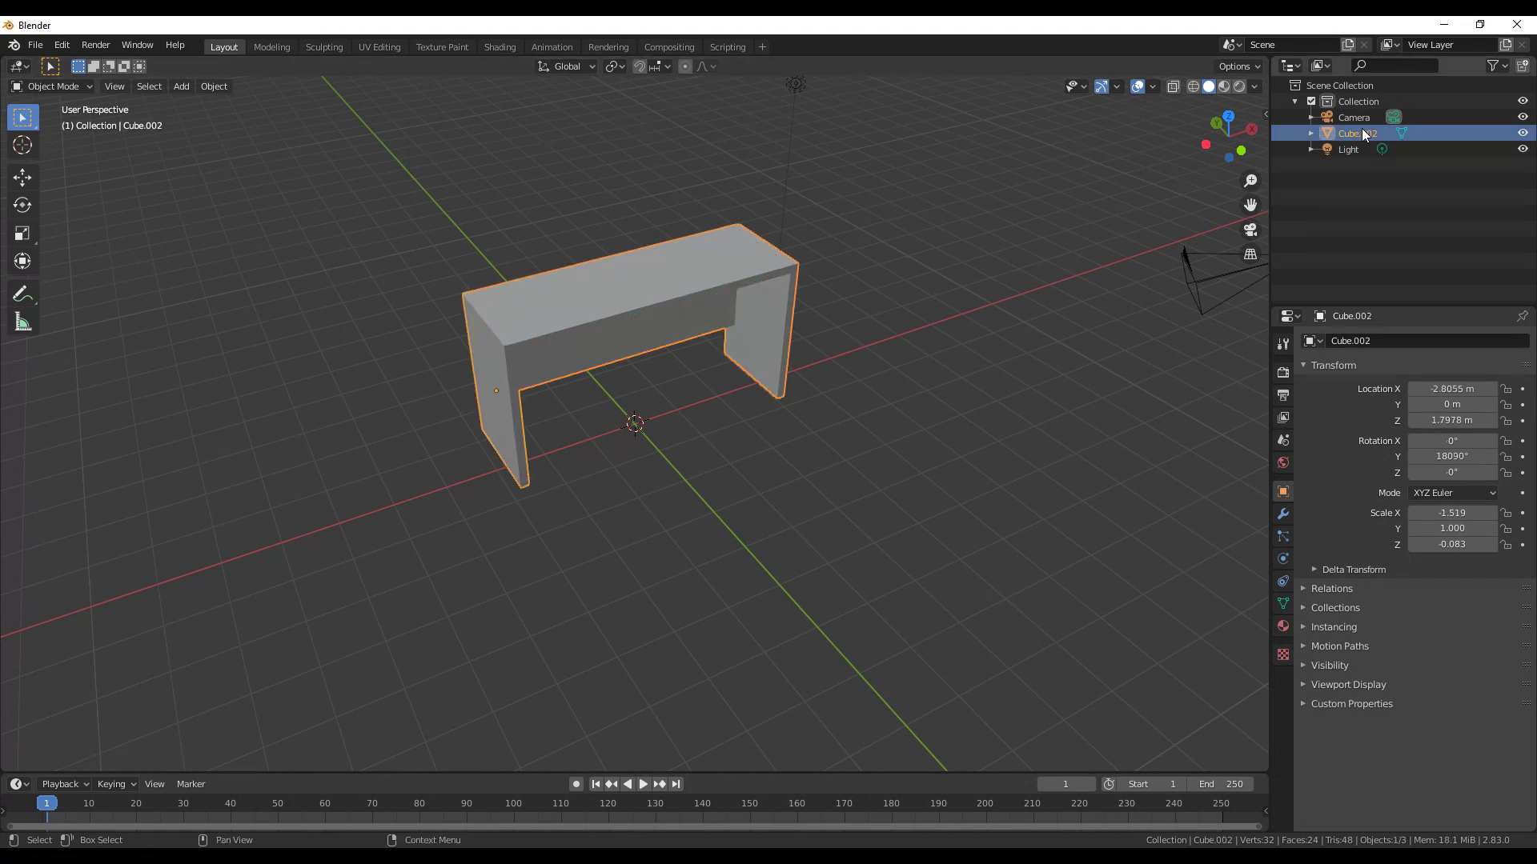
double_click(1361, 130)
type("BarTable")
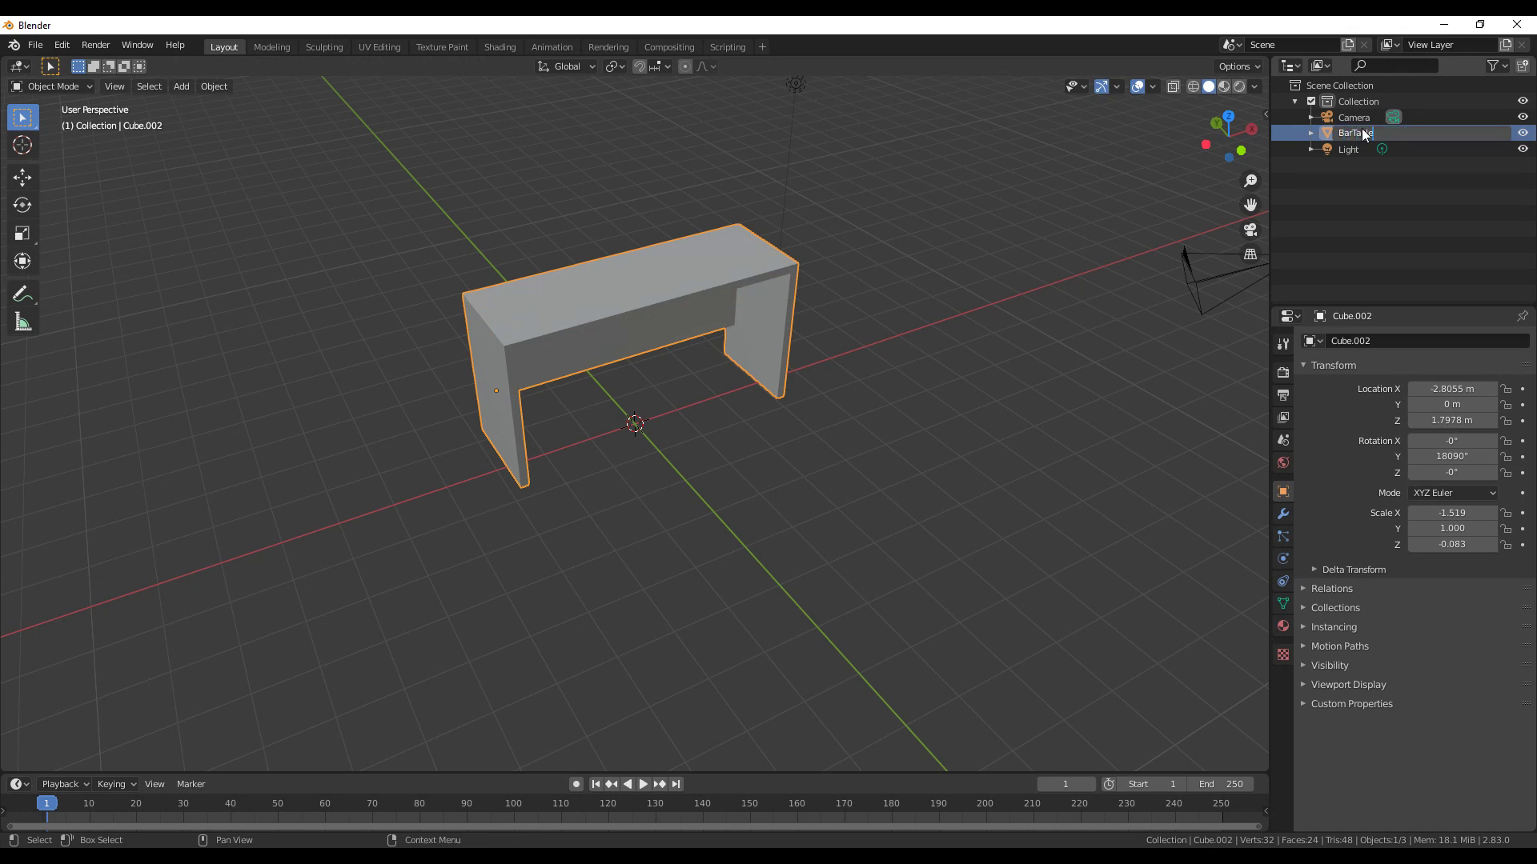
key("Return")
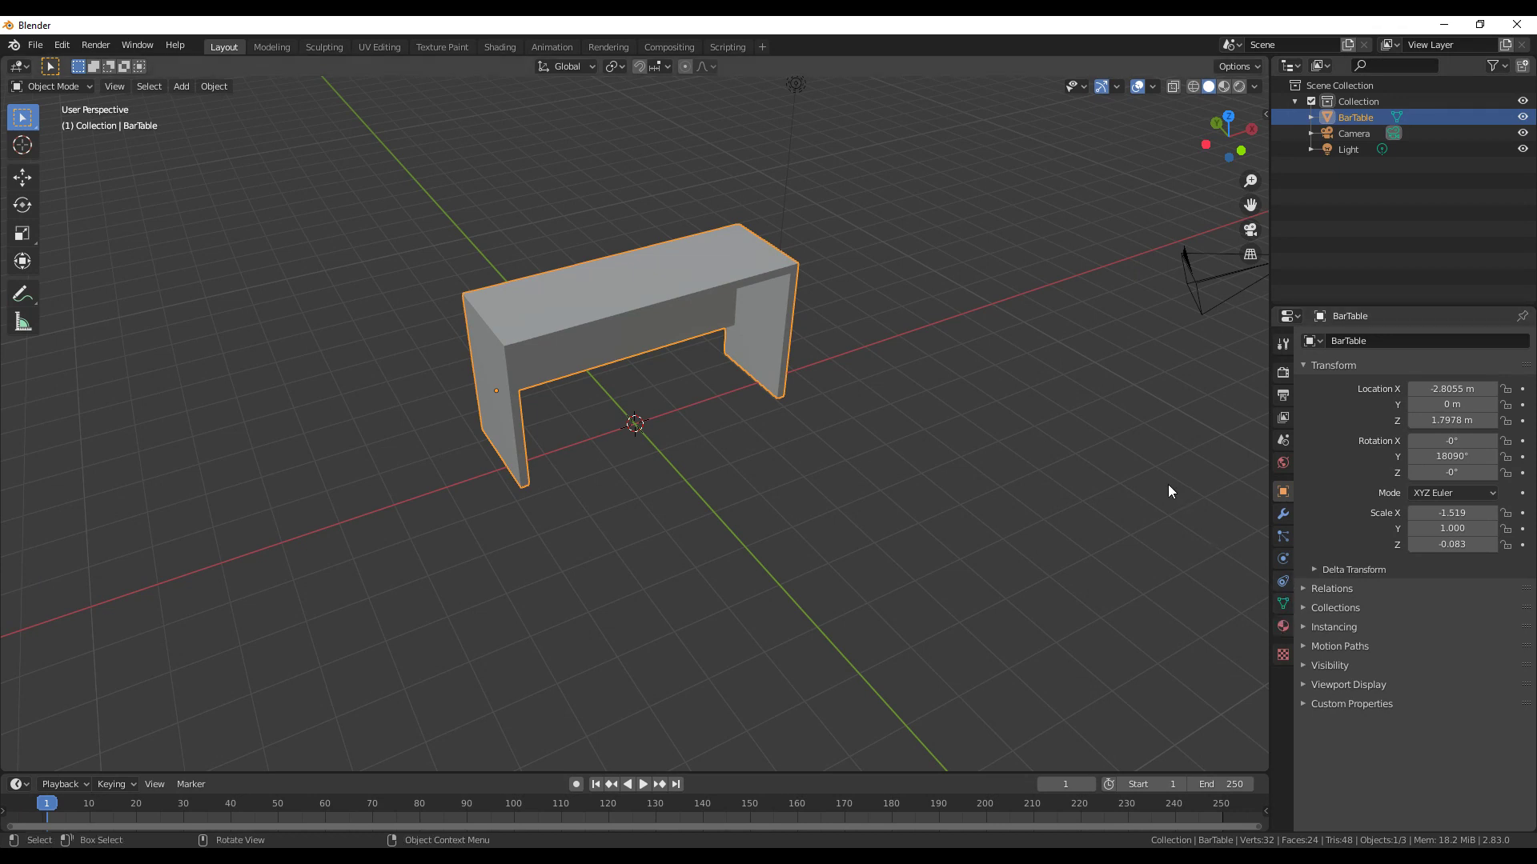
left_click(1282, 627)
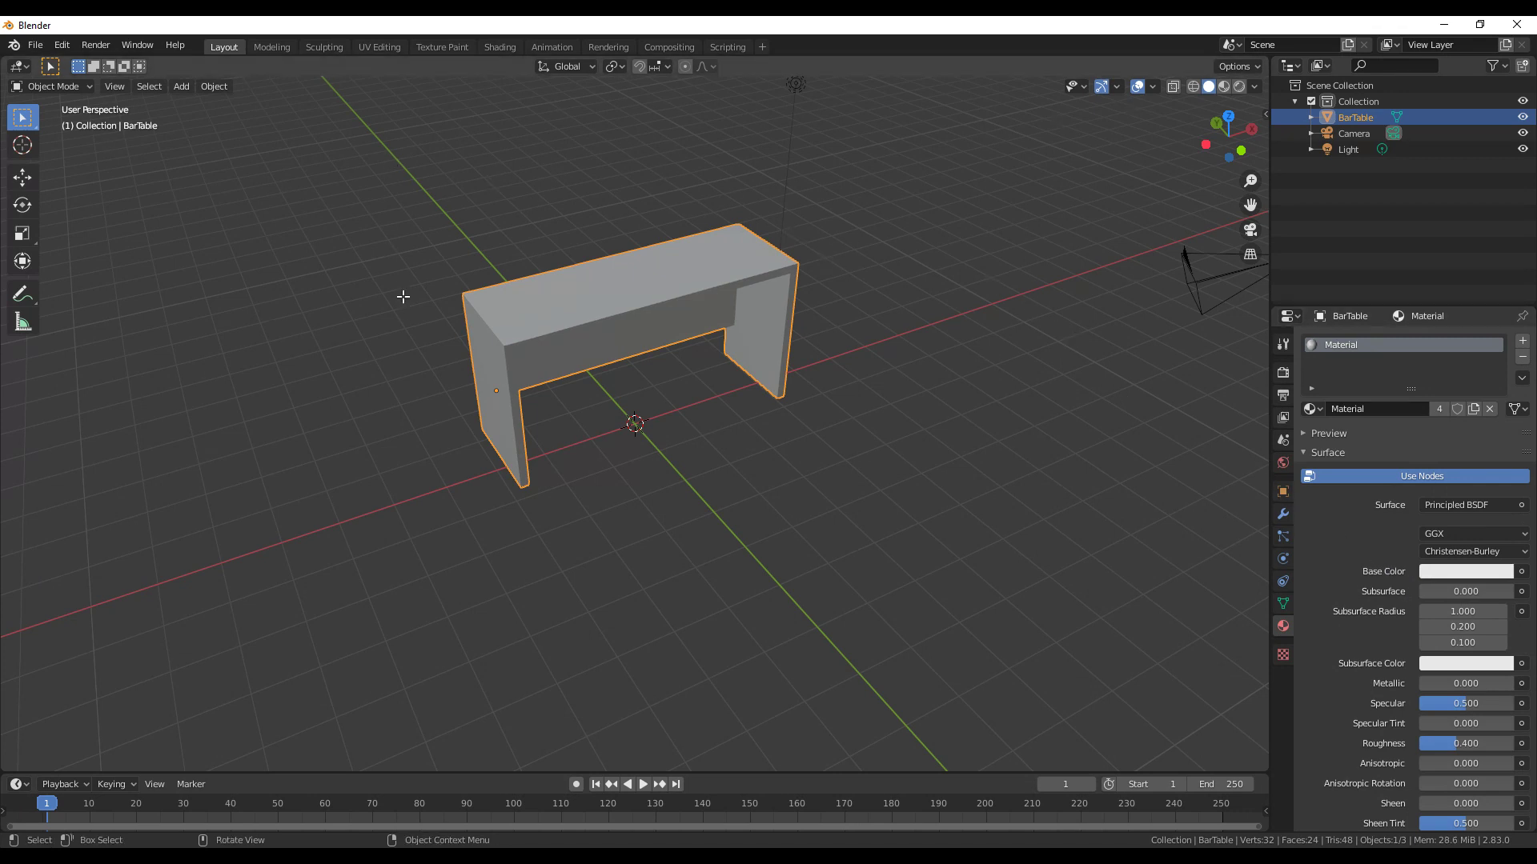
Step: Change BarTable's Base Color from blue to purple and view it in Material Preview shading
key("Tab")
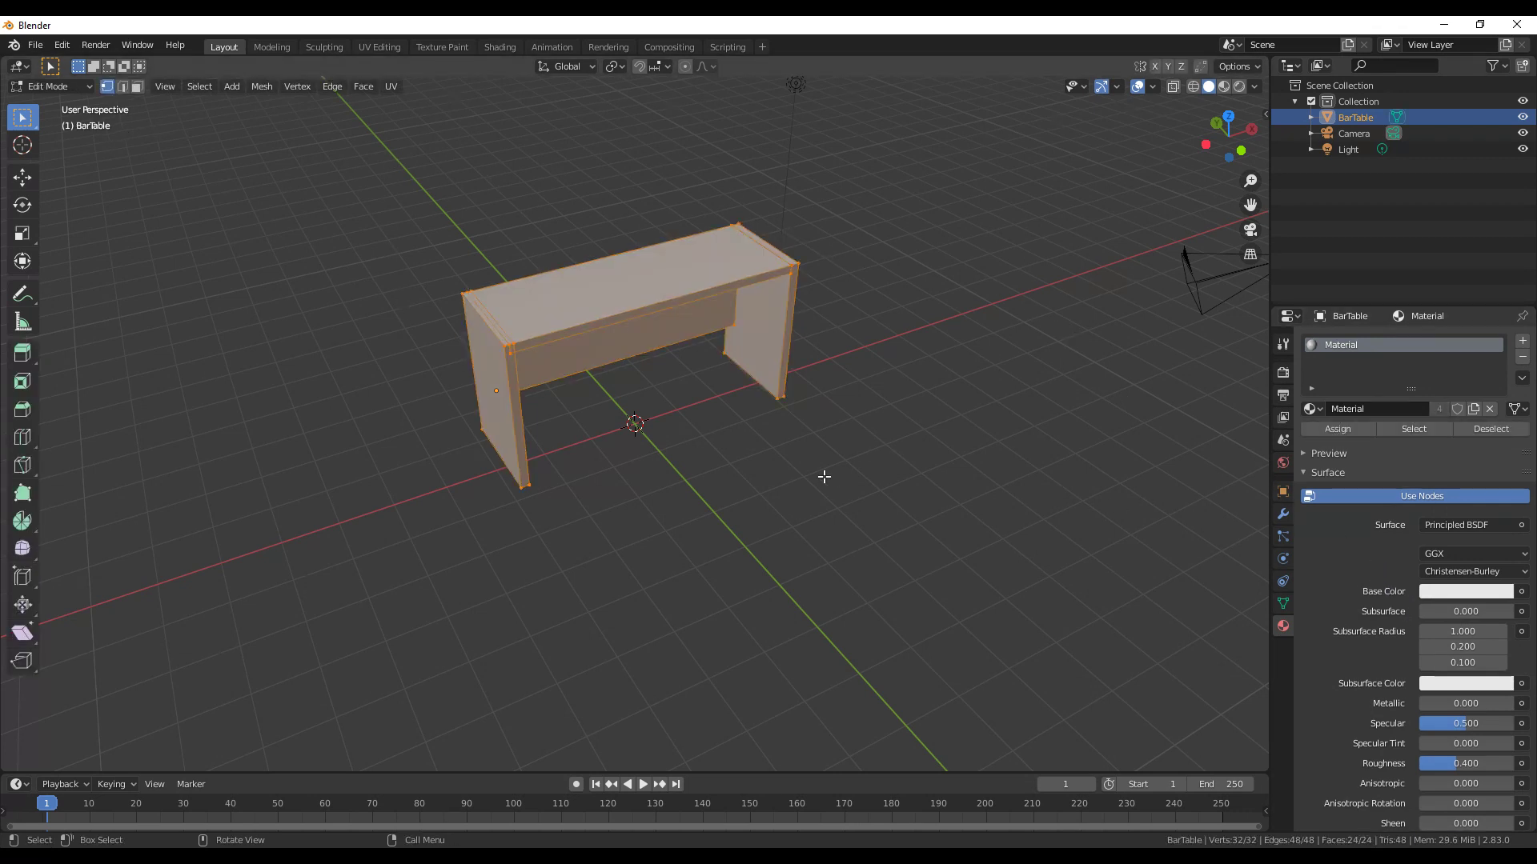
left_click(1455, 591)
mouse_move(1437, 431)
left_mouse_down()
mouse_move(1475, 429)
mouse_move(1498, 388)
left_mouse_up()
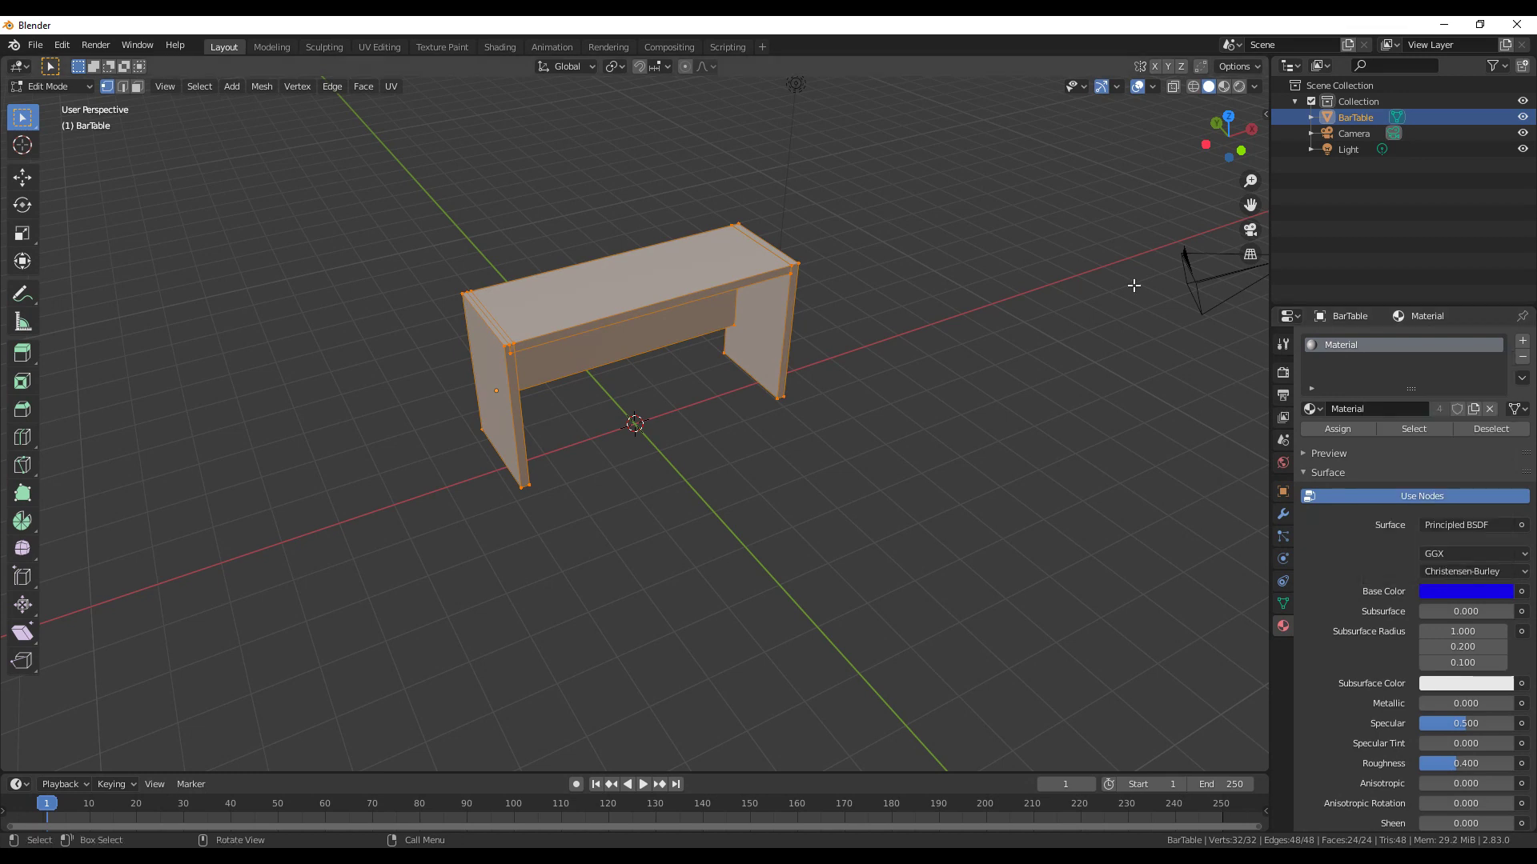
left_click(1238, 88)
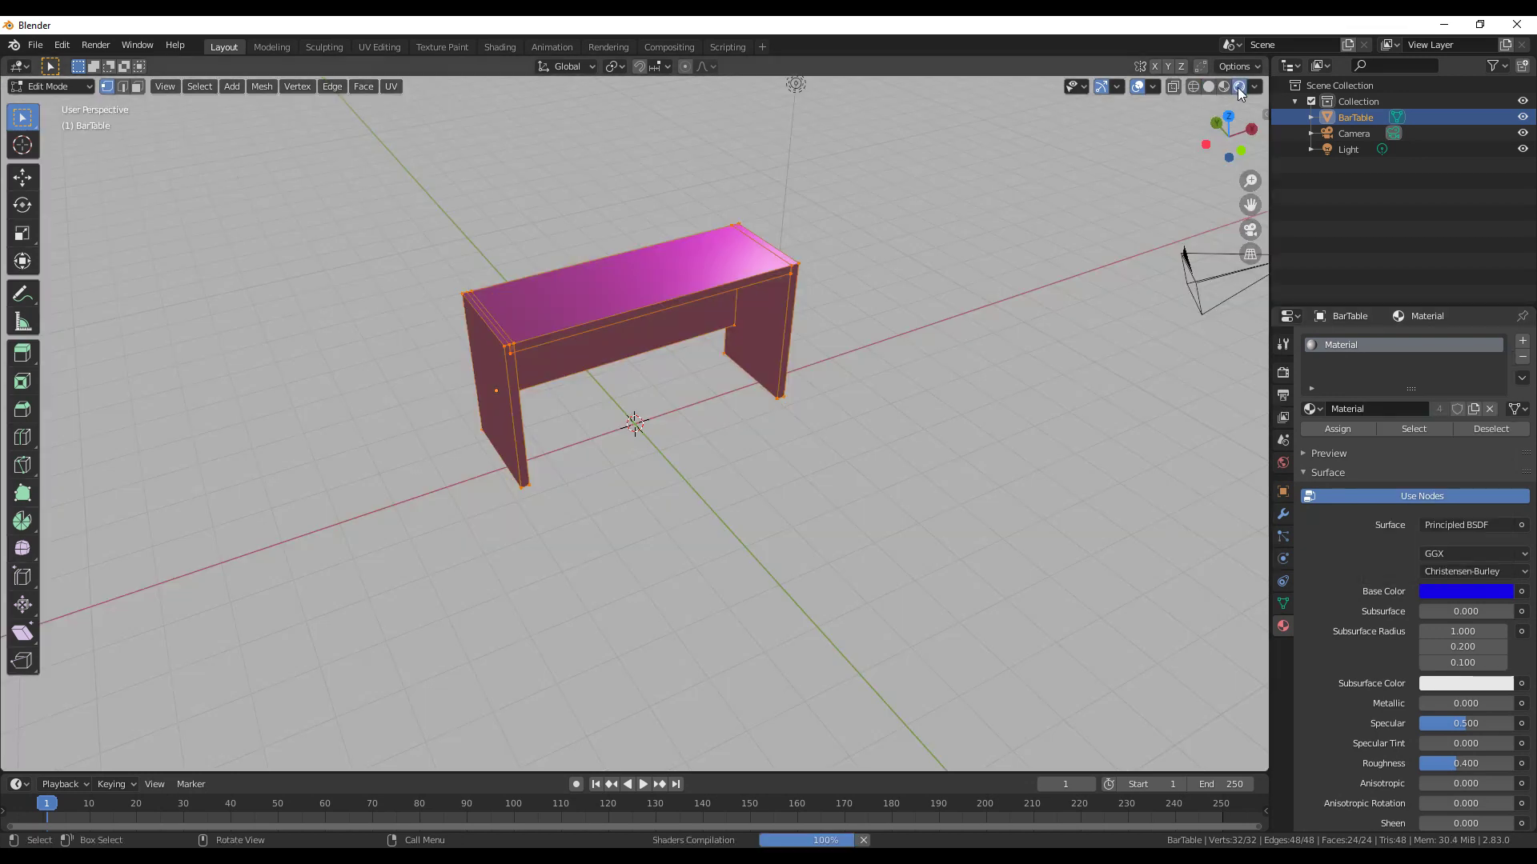
left_click(1436, 593)
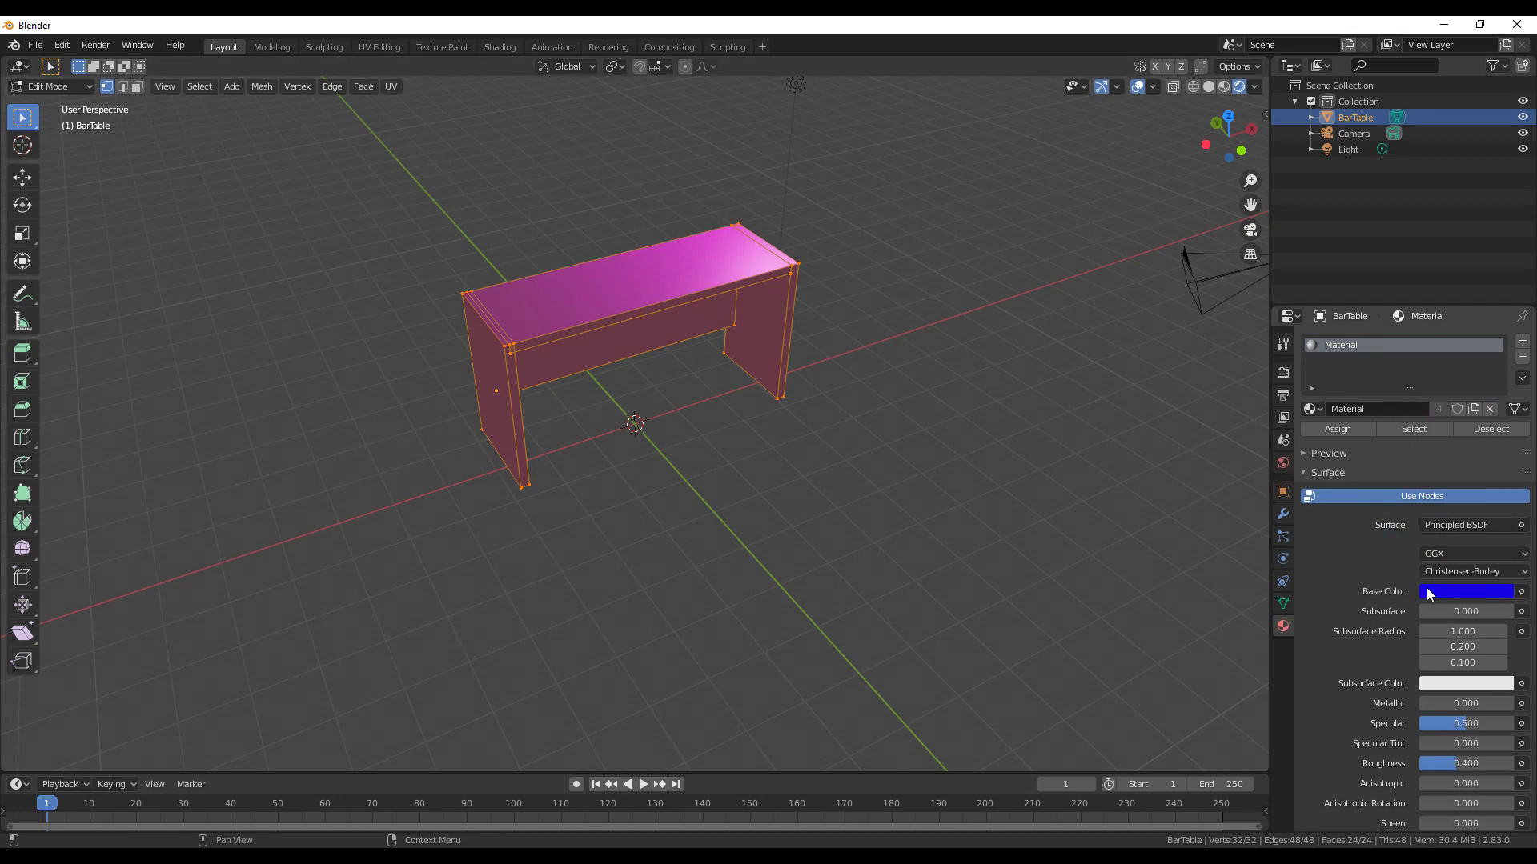
left_click(1430, 592)
mouse_move(1425, 434)
left_mouse_down()
mouse_move(1343, 448)
mouse_move(1515, 435)
left_mouse_up()
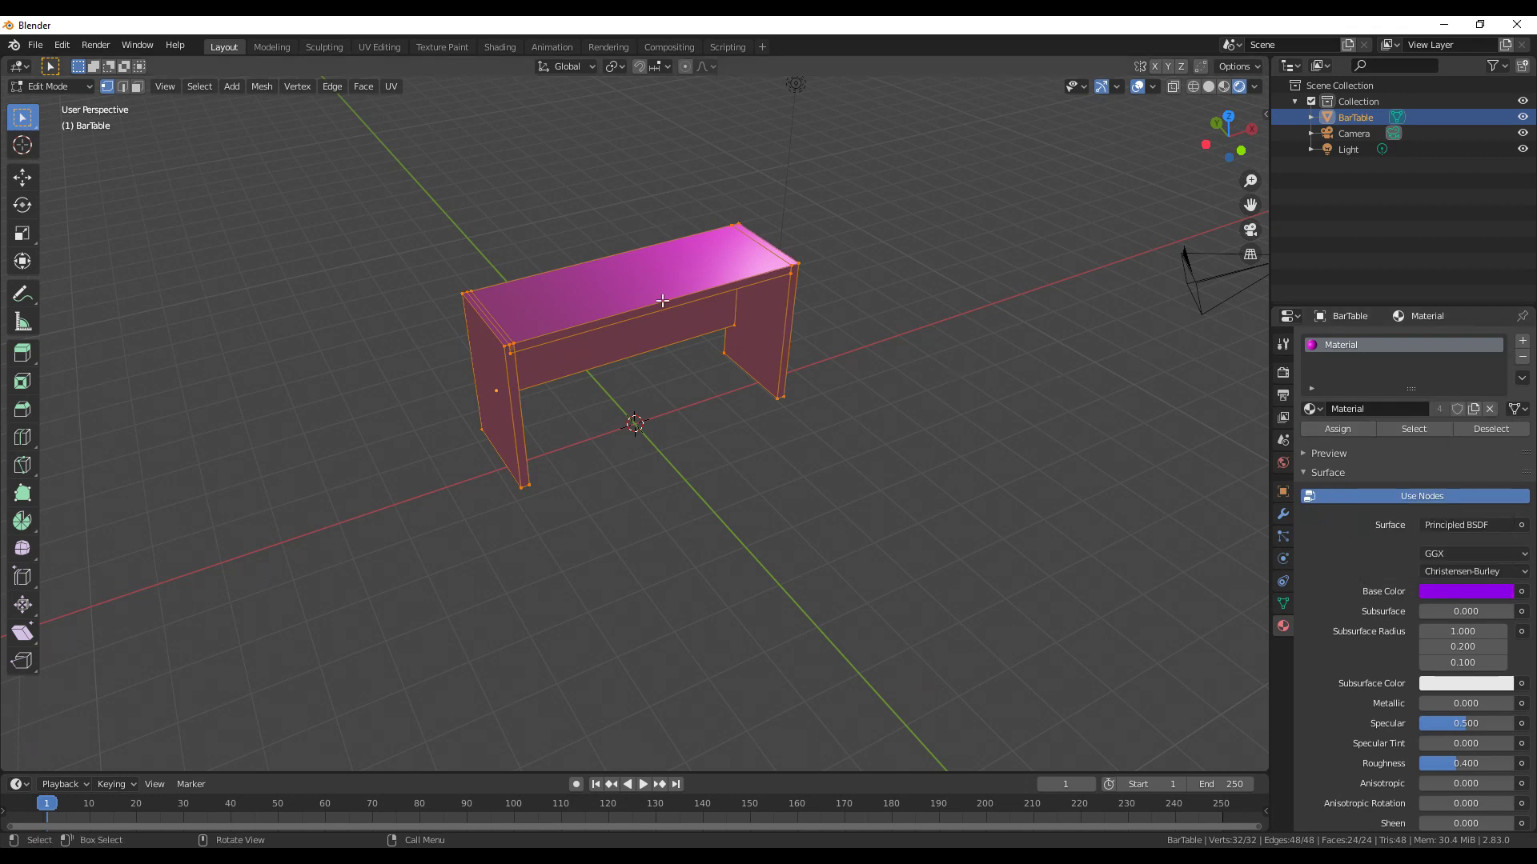
key("Tab")
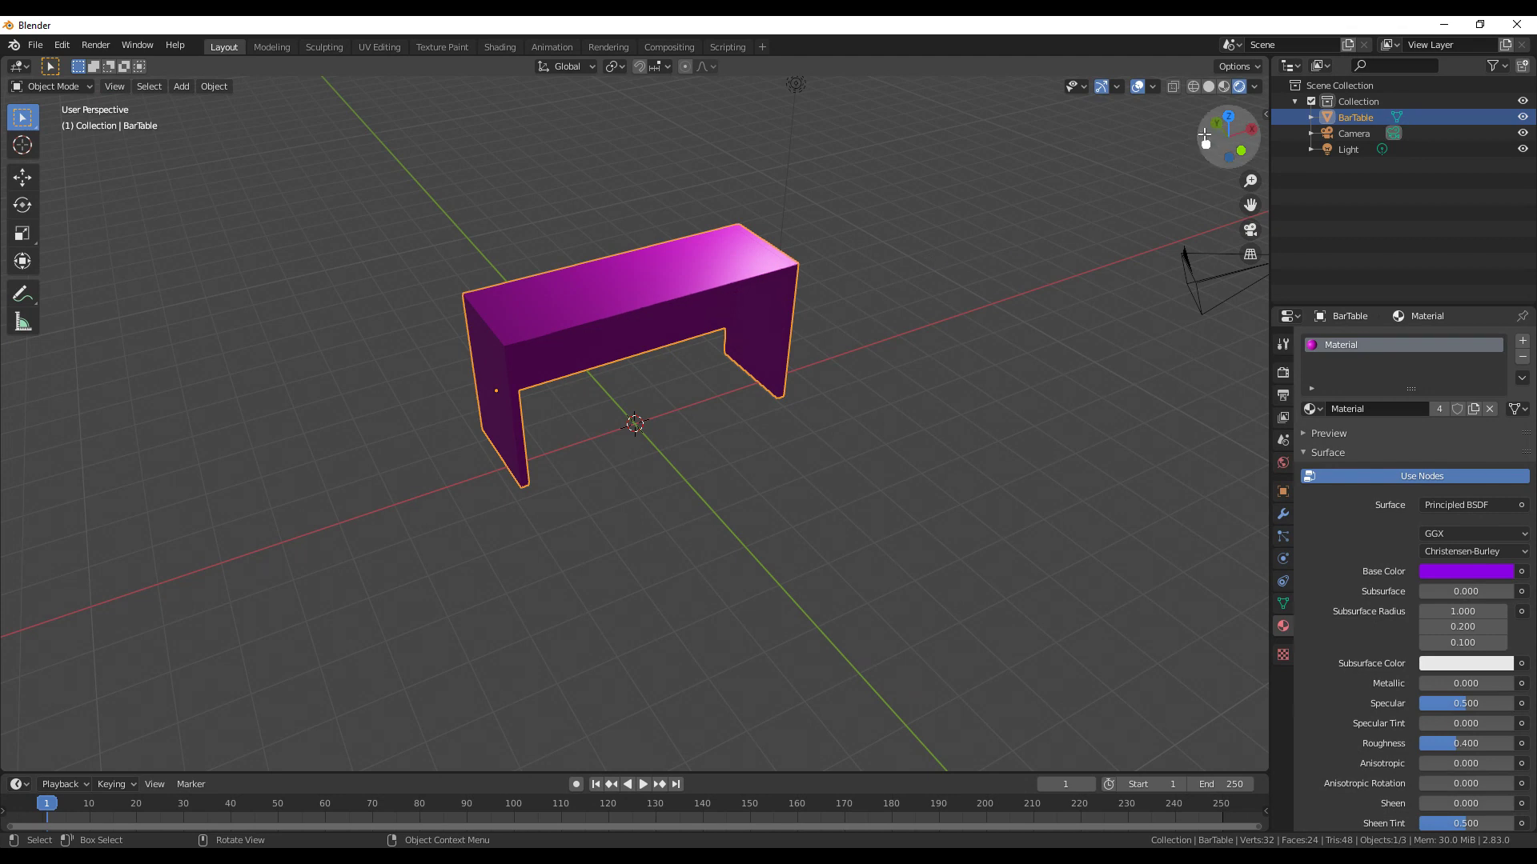
Step: Set the material's Roughness to 0 and Transmission to 1.0
mouse_move(1201, 134)
left_mouse_down()
mouse_move(831, 93)
mouse_move(1103, 127)
left_mouse_up()
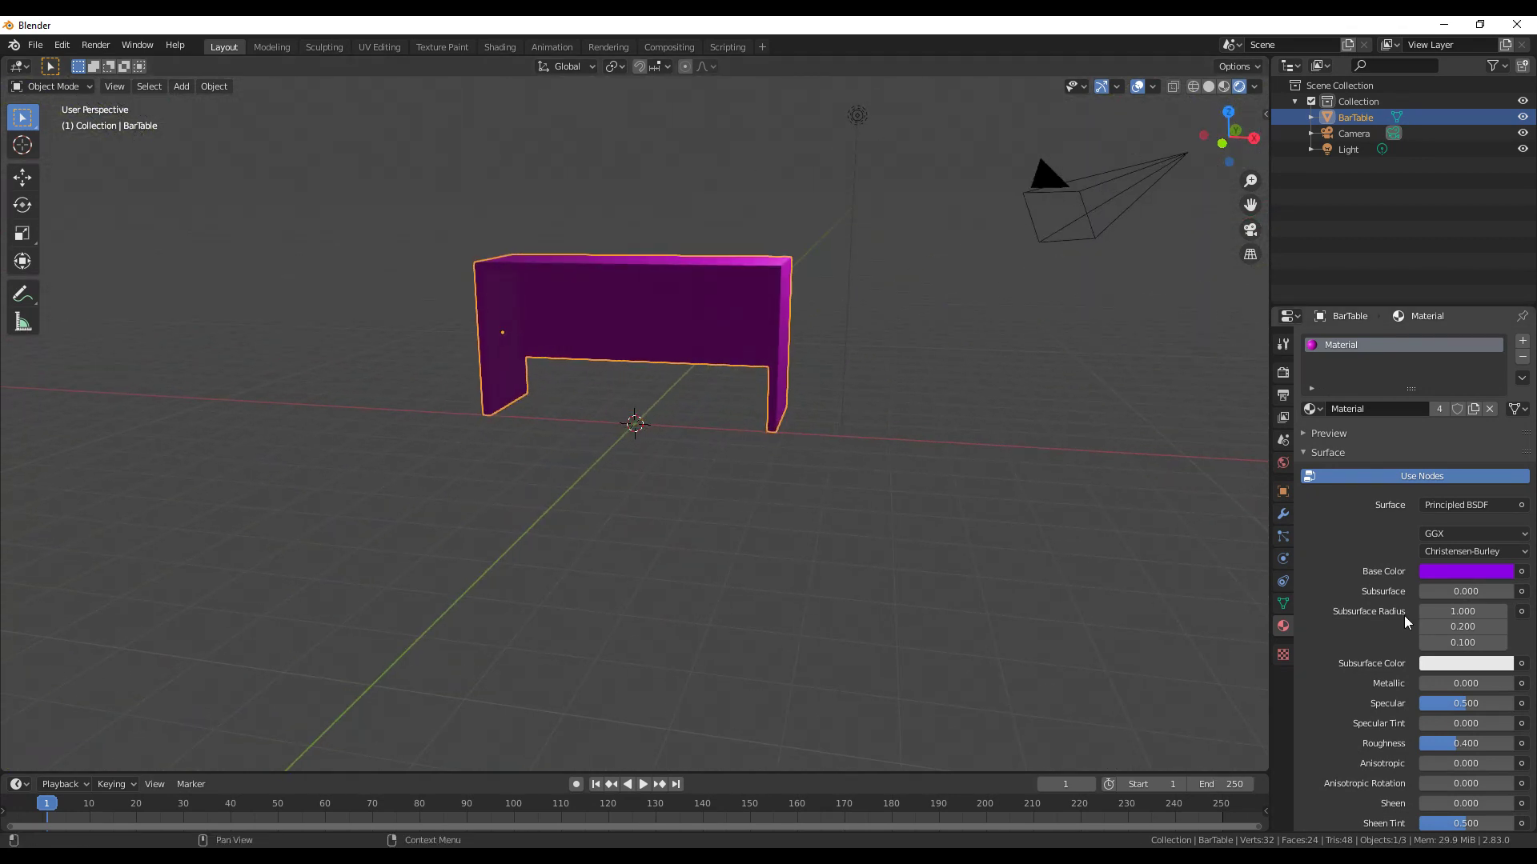
scroll(1383, 693, "down", 1)
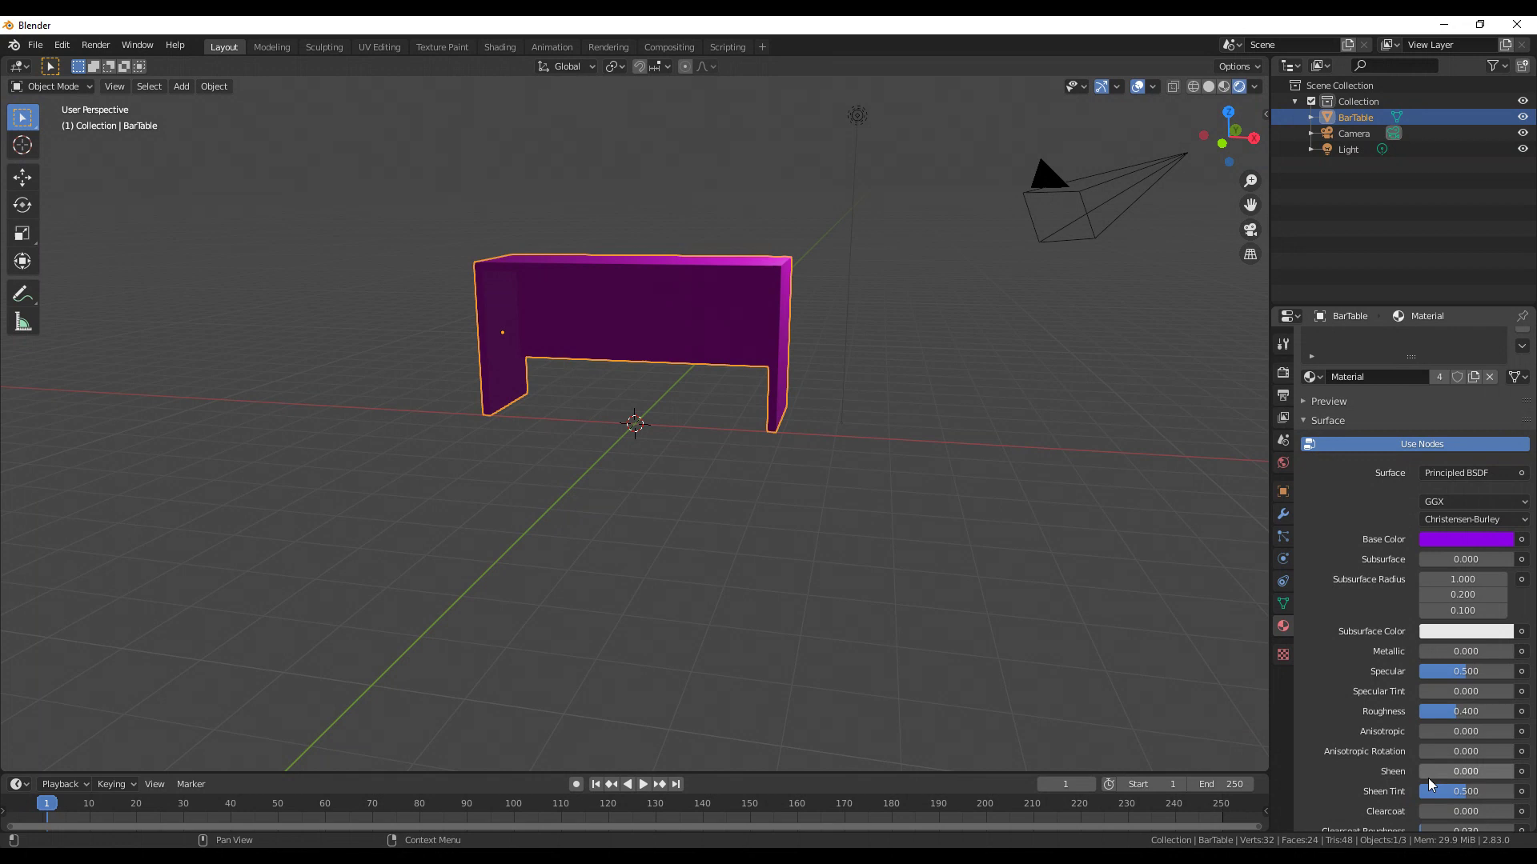
key("BackSpace")
scroll(1364, 749, "down", 2)
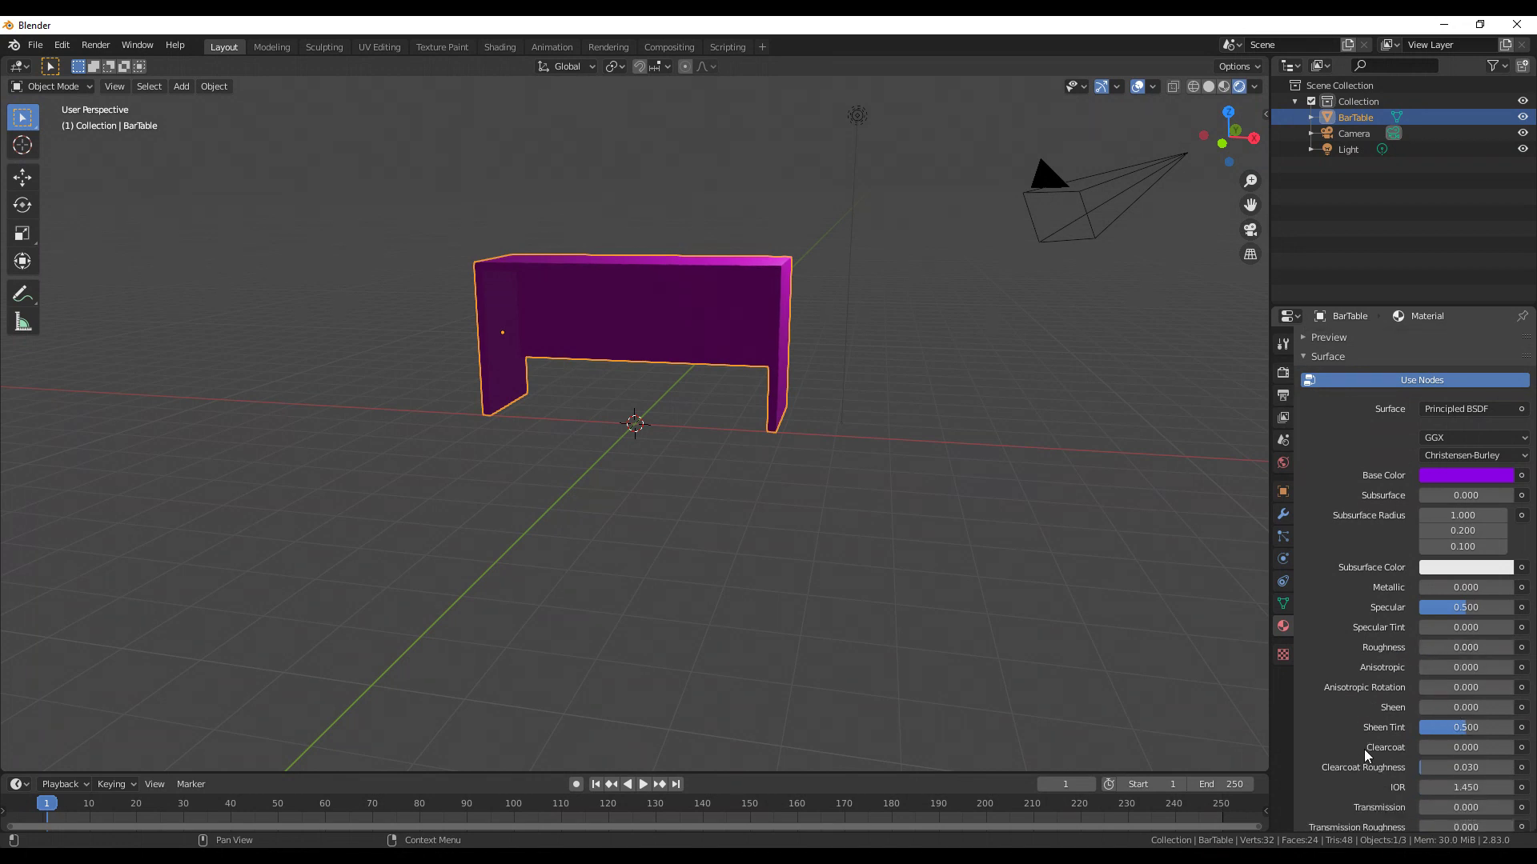
left_click_drag(1454, 814, 1513, 813)
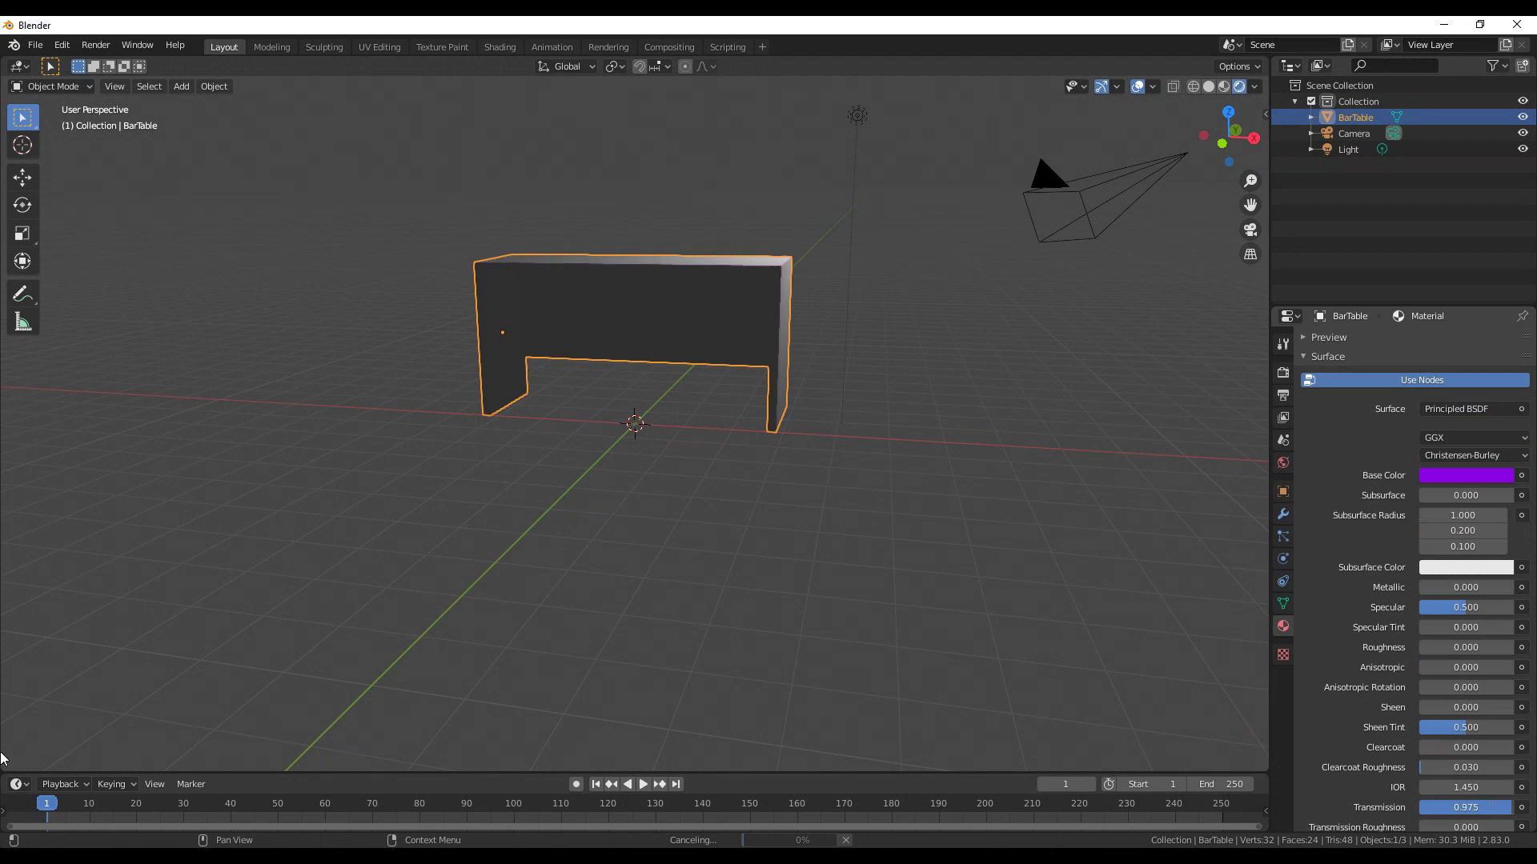
Step: Orbit and zoom to inspect the translucent purple table from above and the side
mouse_move(1225, 137)
left_mouse_down()
mouse_move(1054, 192)
mouse_move(923, 80)
mouse_move(1073, 88)
mouse_move(1236, 170)
mouse_move(1091, 157)
mouse_move(1174, 203)
mouse_move(4, 143)
mouse_move(1130, 208)
mouse_move(997, 317)
left_mouse_up()
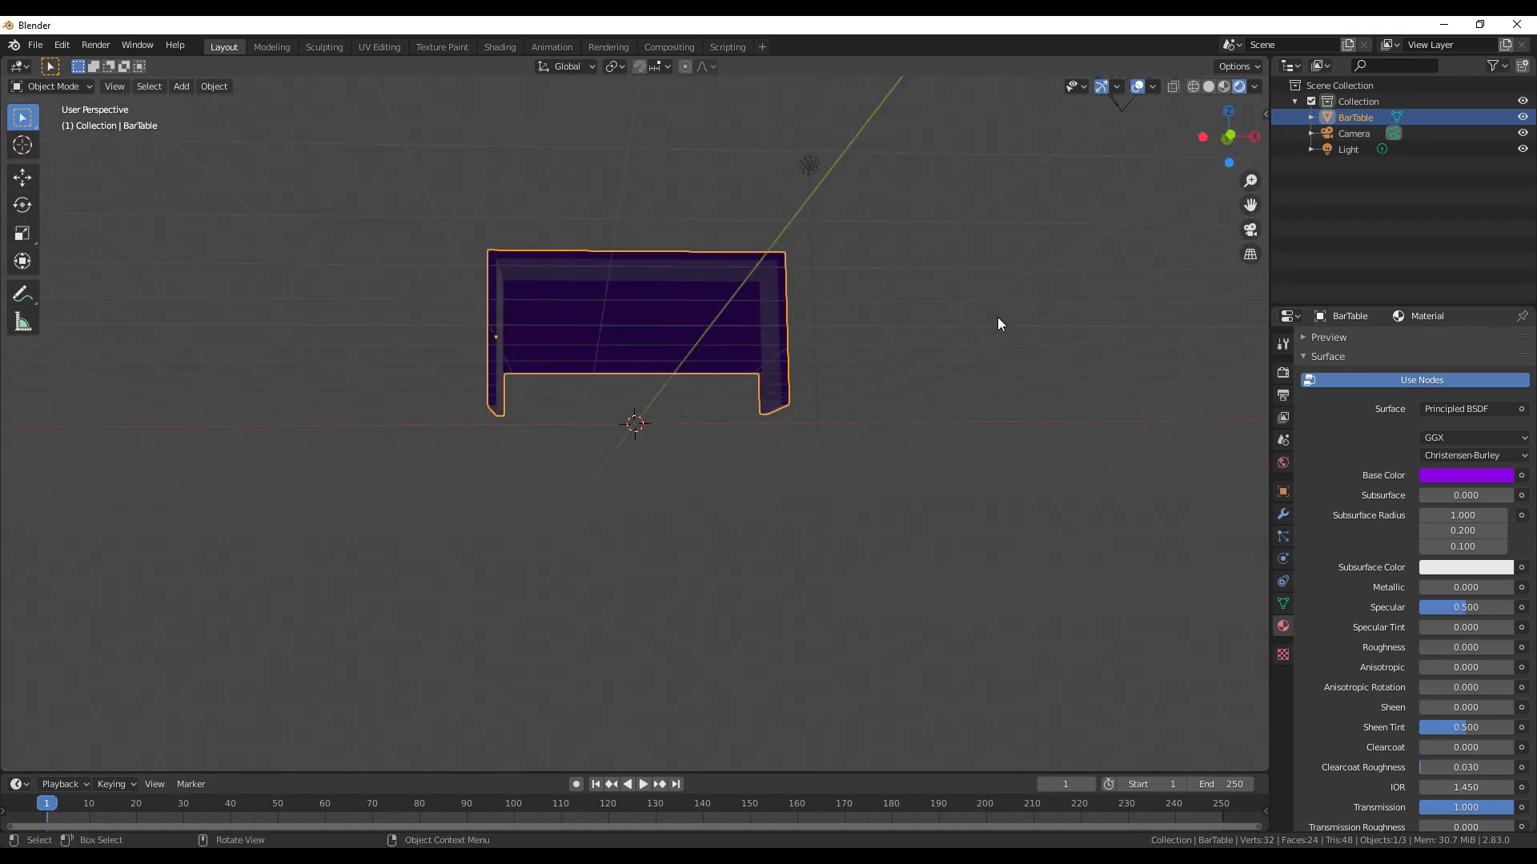
scroll(998, 320, "up", 2)
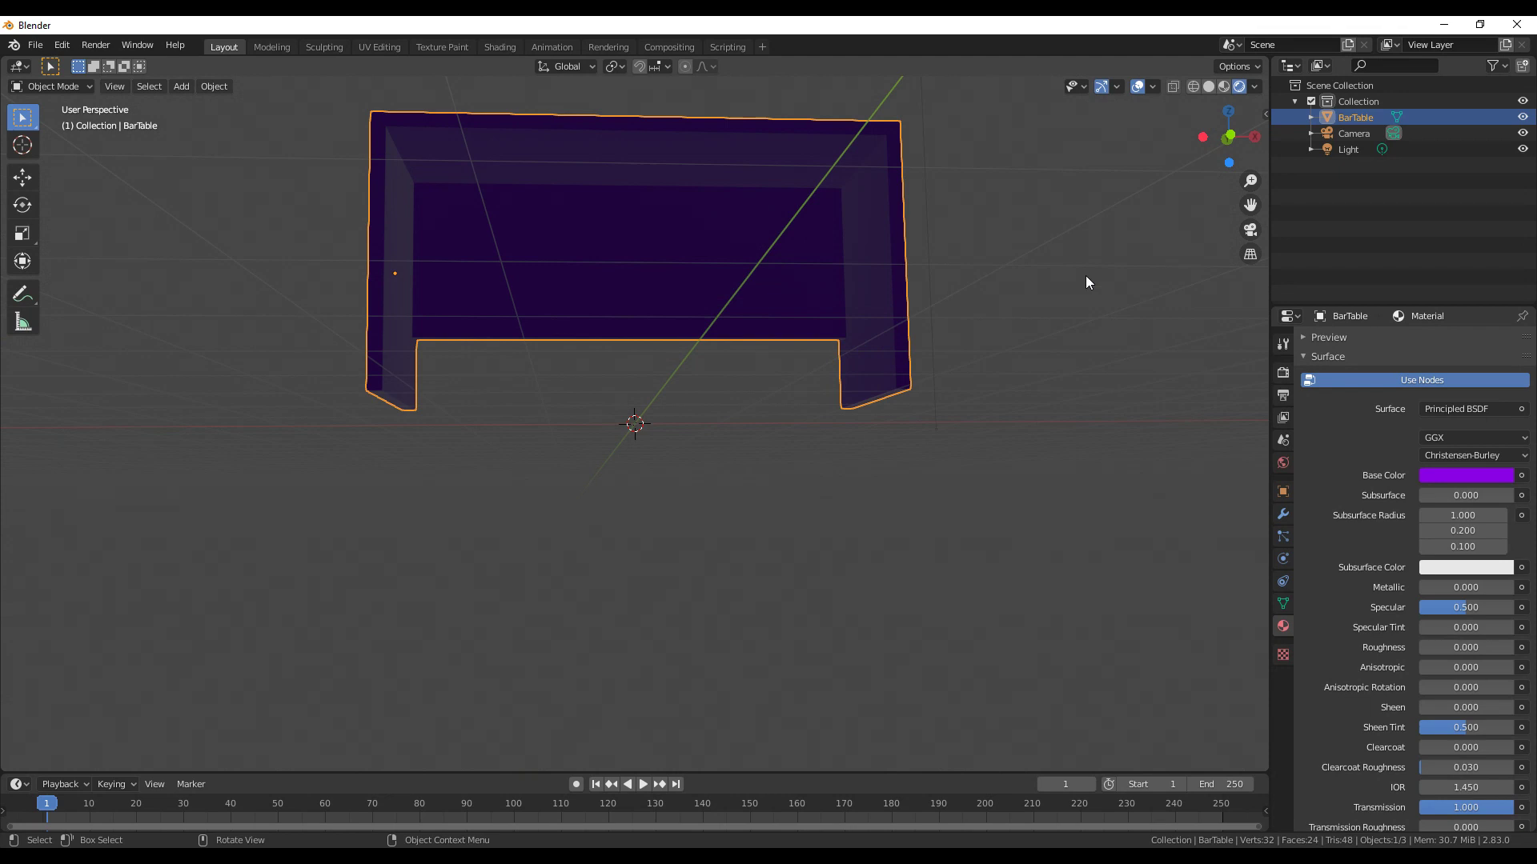
mouse_move(1227, 135)
left_mouse_down()
mouse_move(26, 197)
mouse_move(906, 567)
left_mouse_up()
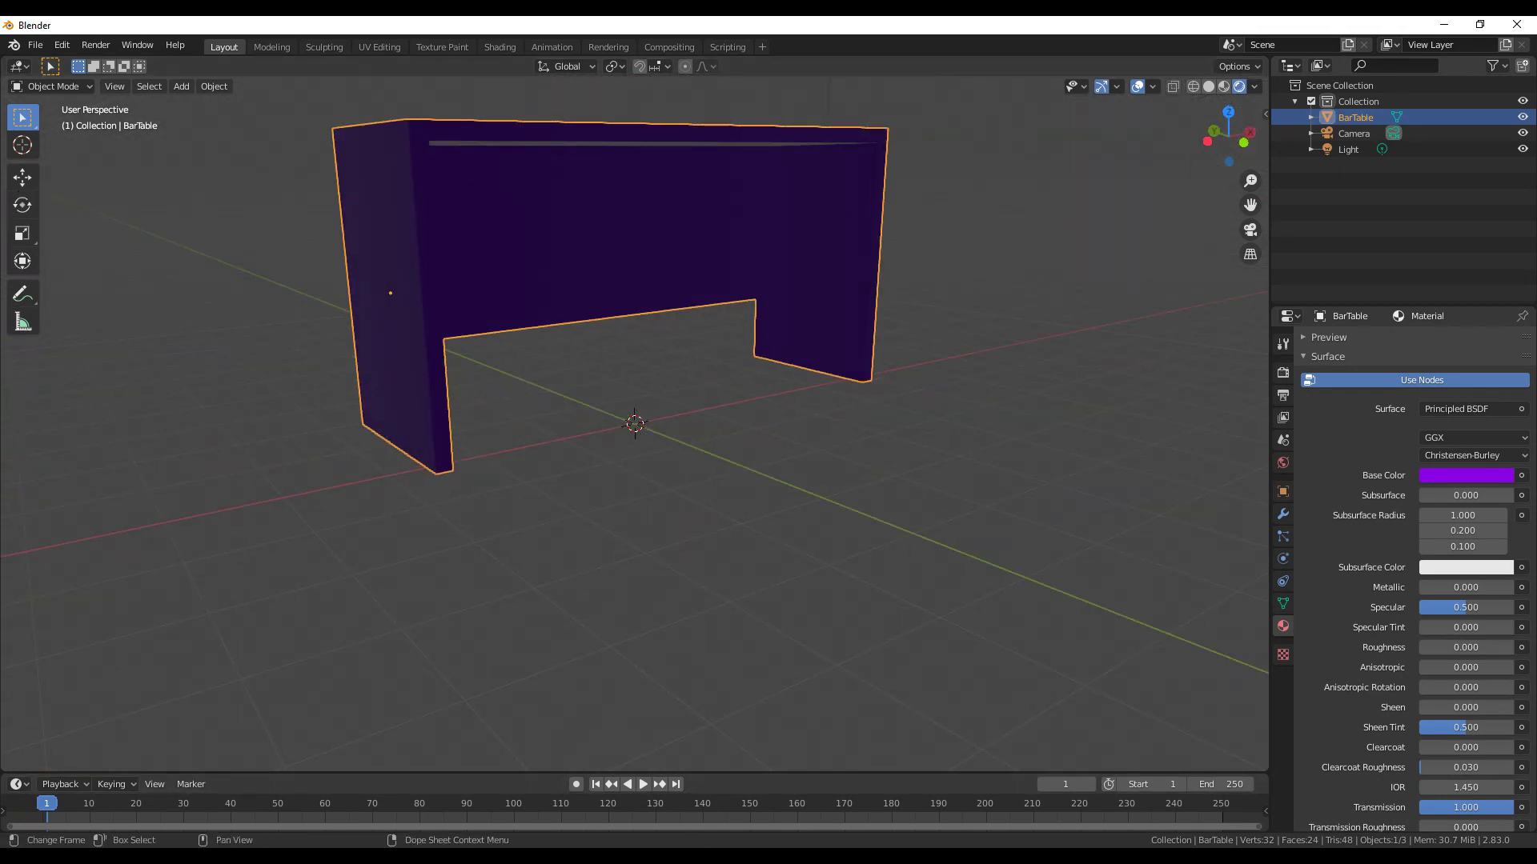